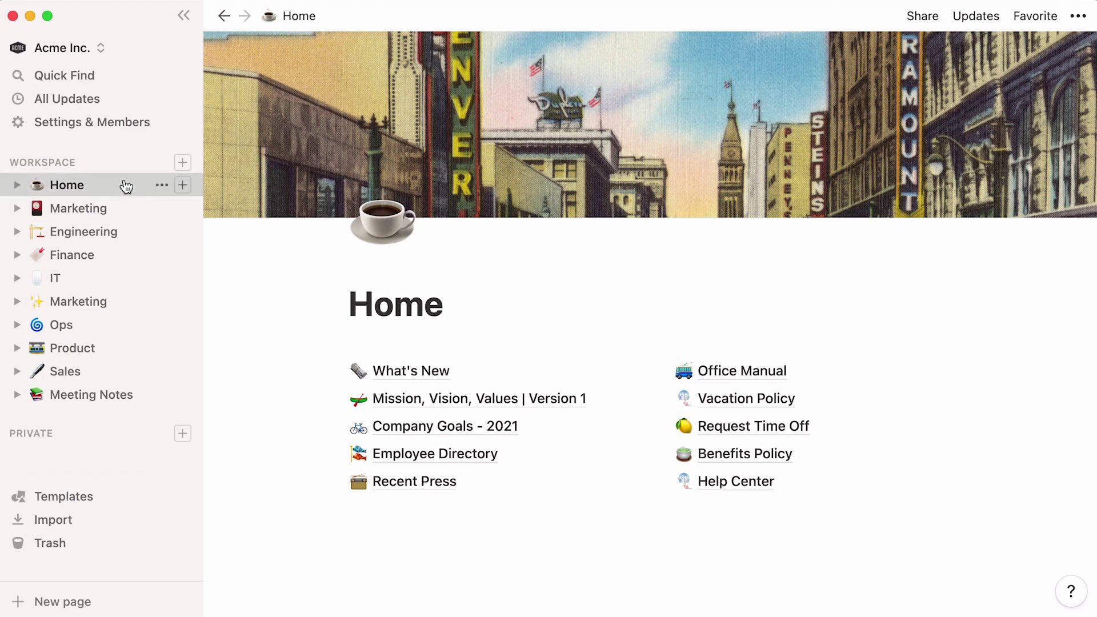
- Visit the Marketing, Engineering and Sales team pages in turn, then return to Home
click(128, 209)
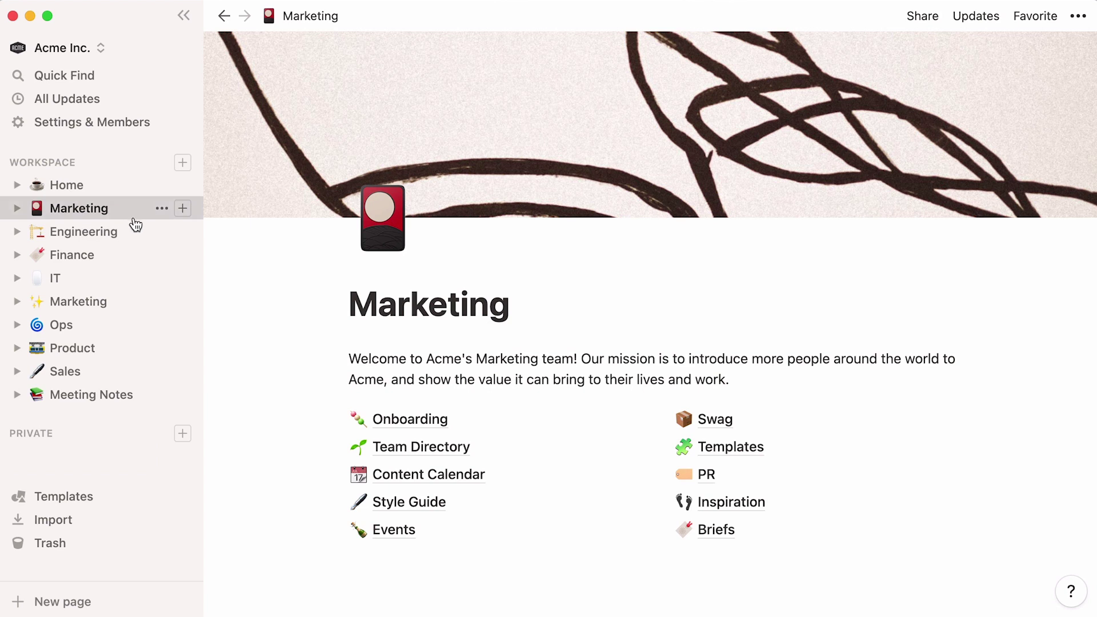
click(137, 233)
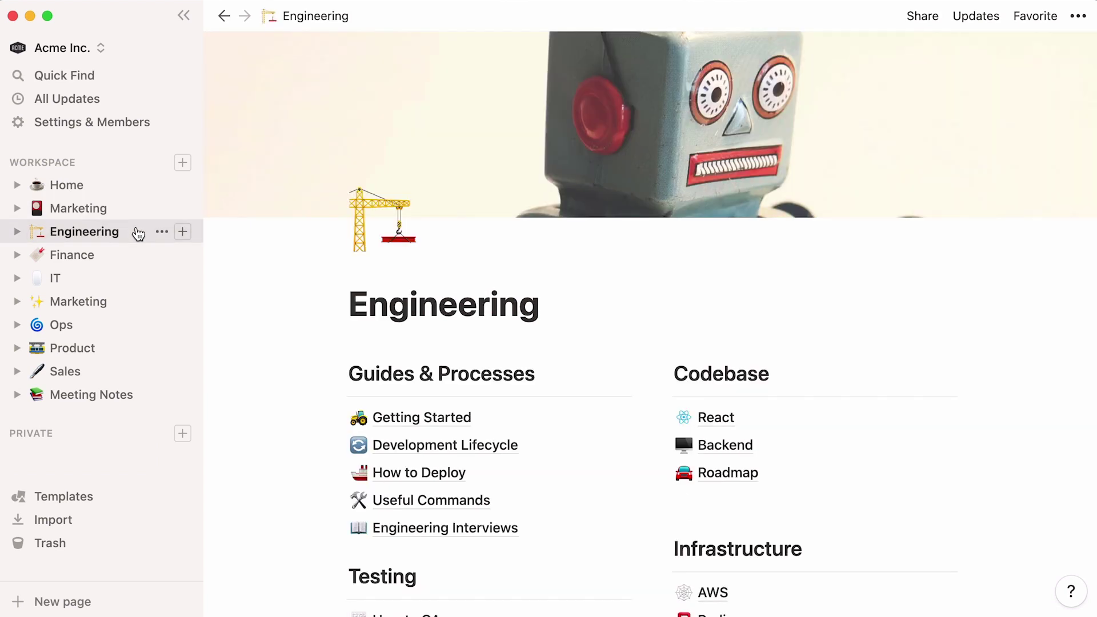
click(85, 371)
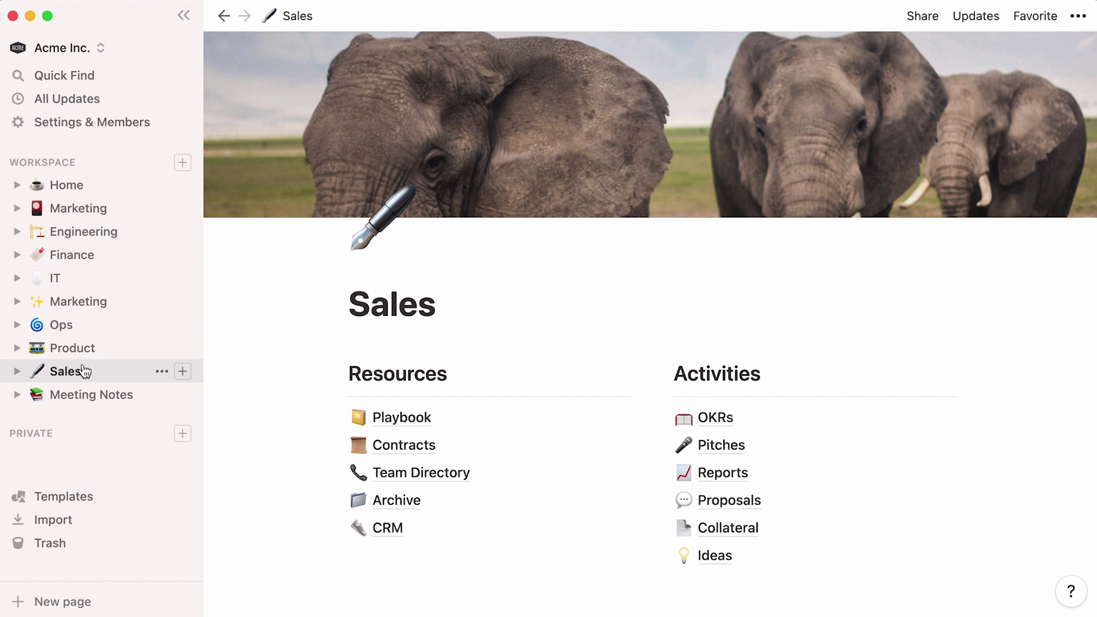
click(121, 196)
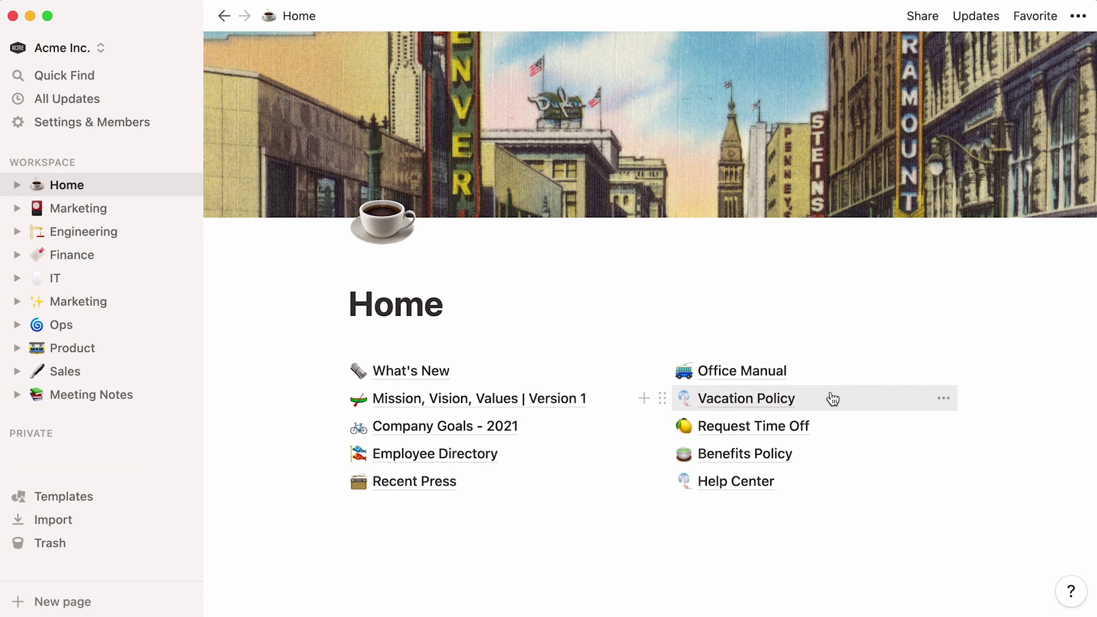
- View the Office Manual page from Home, then switch to the Marketing team page
click(826, 371)
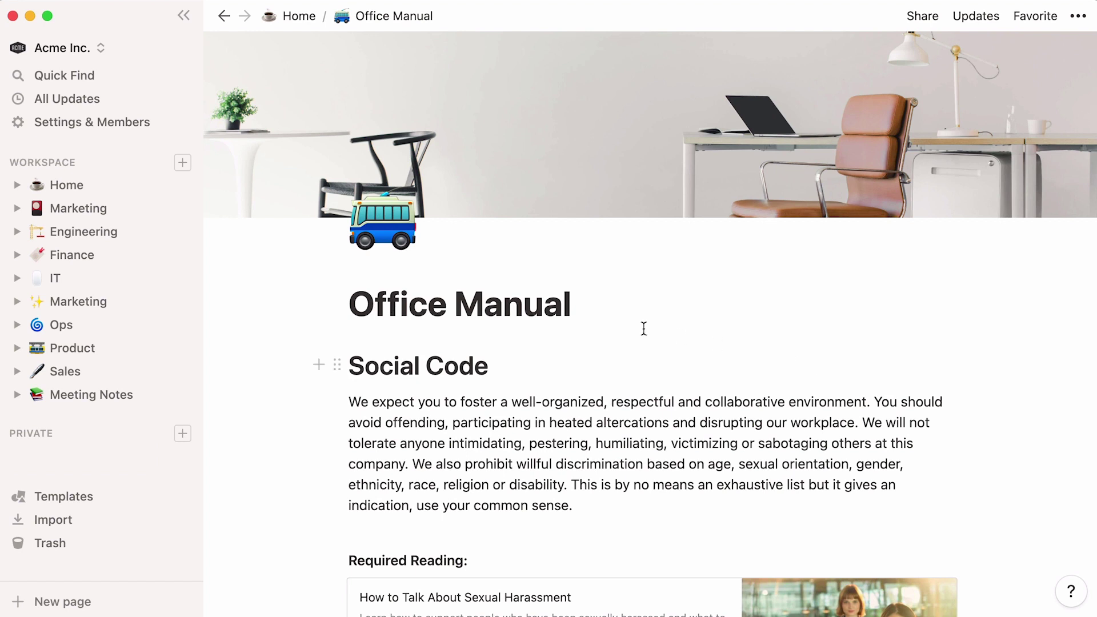
click(128, 210)
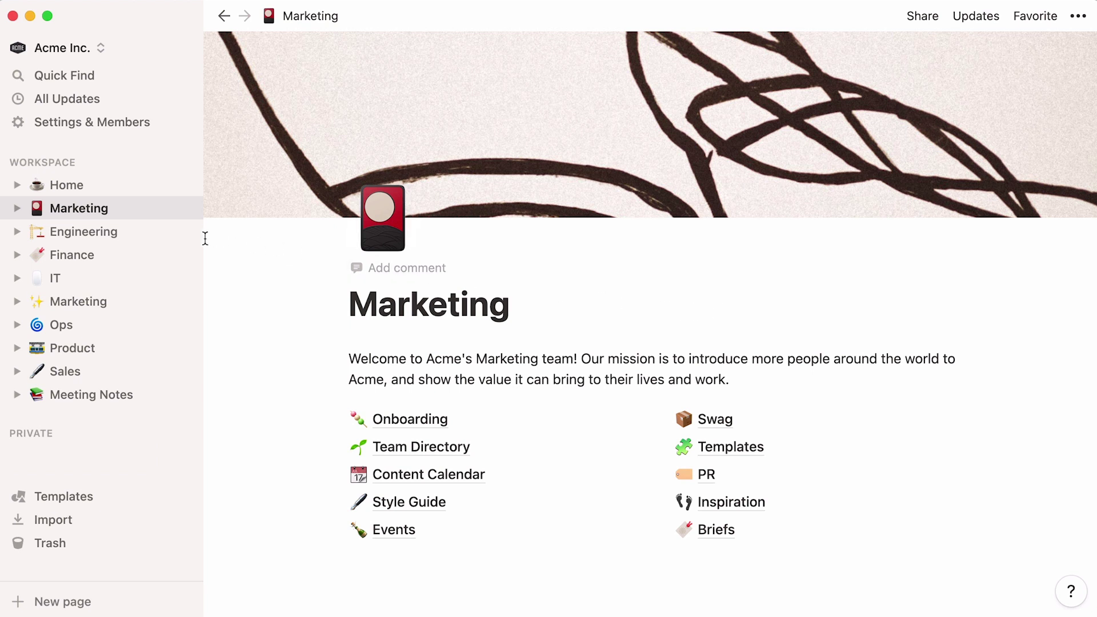
- Check the Engineering and Sales pages, then open the Style Guide under Marketing
click(138, 239)
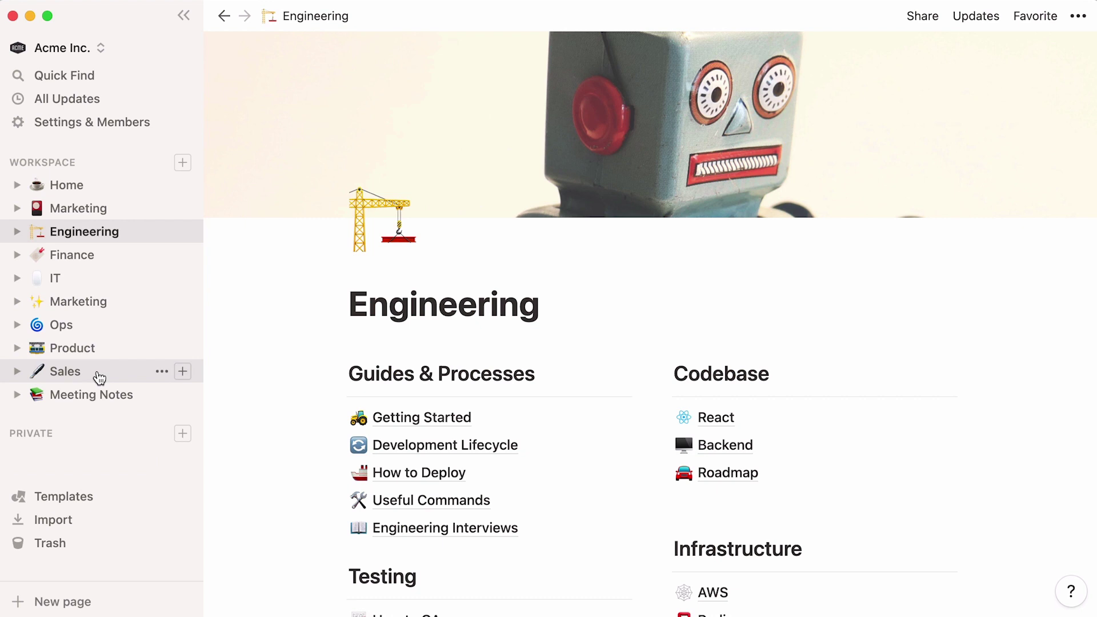
click(99, 376)
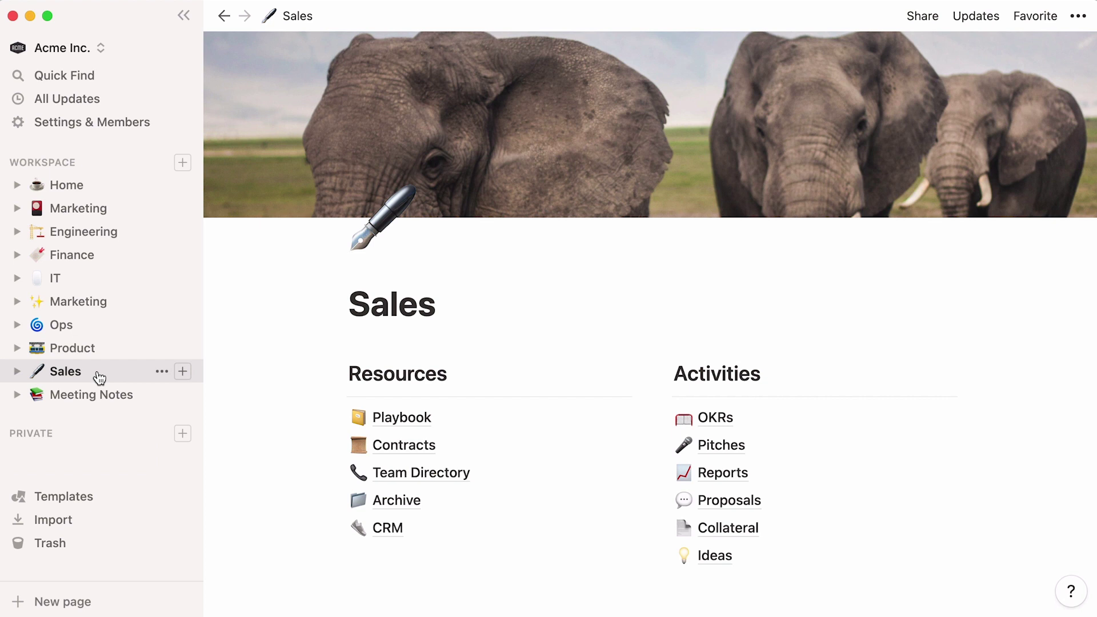
click(127, 210)
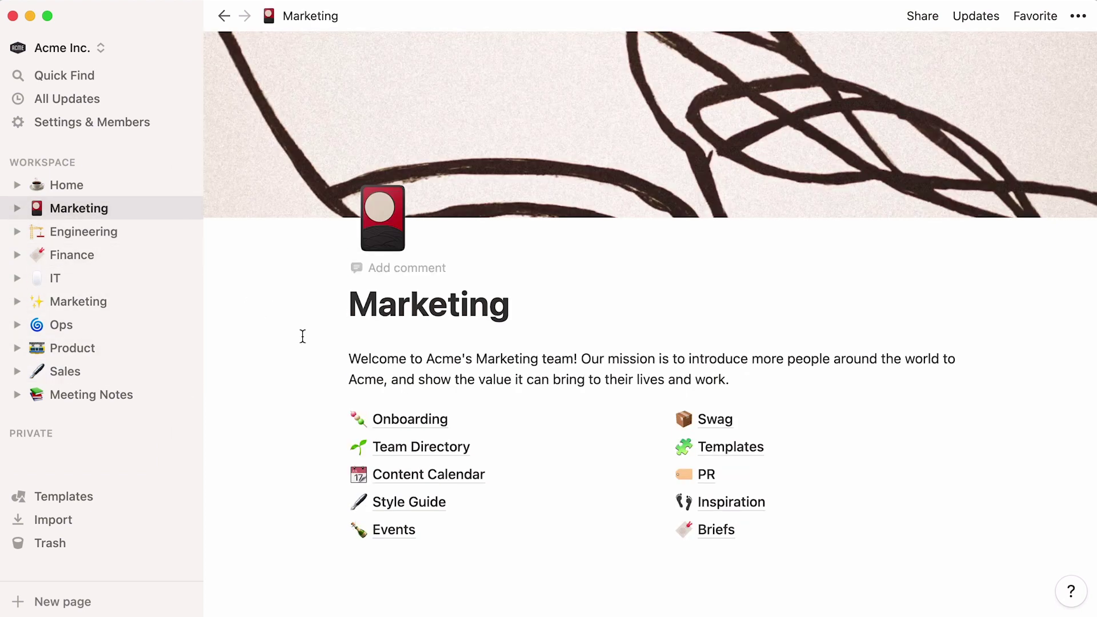
click(487, 506)
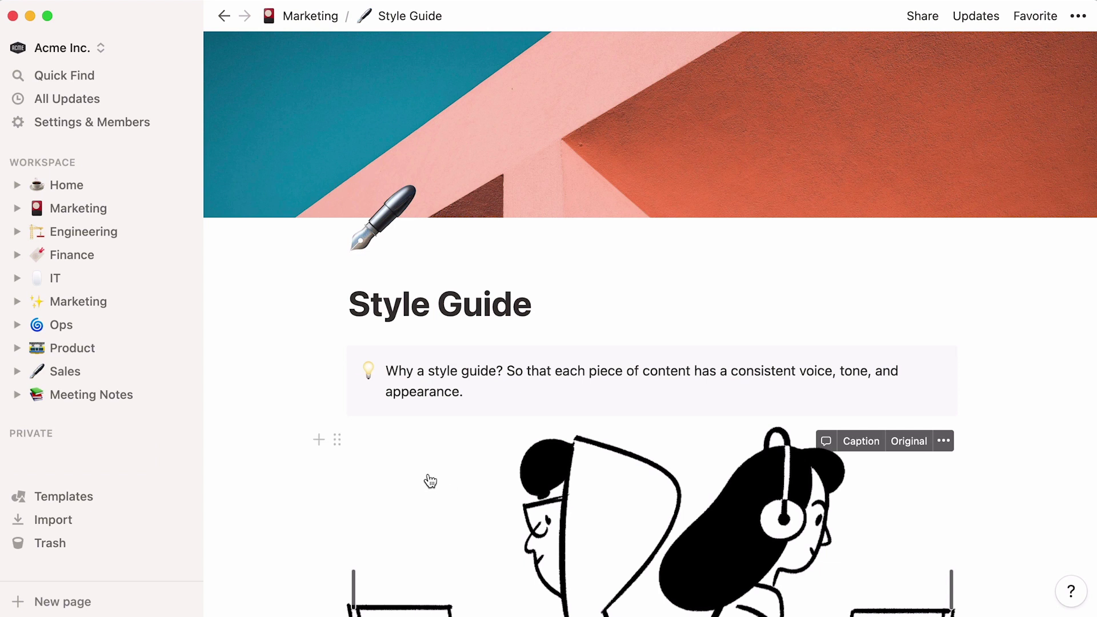
click(17, 211)
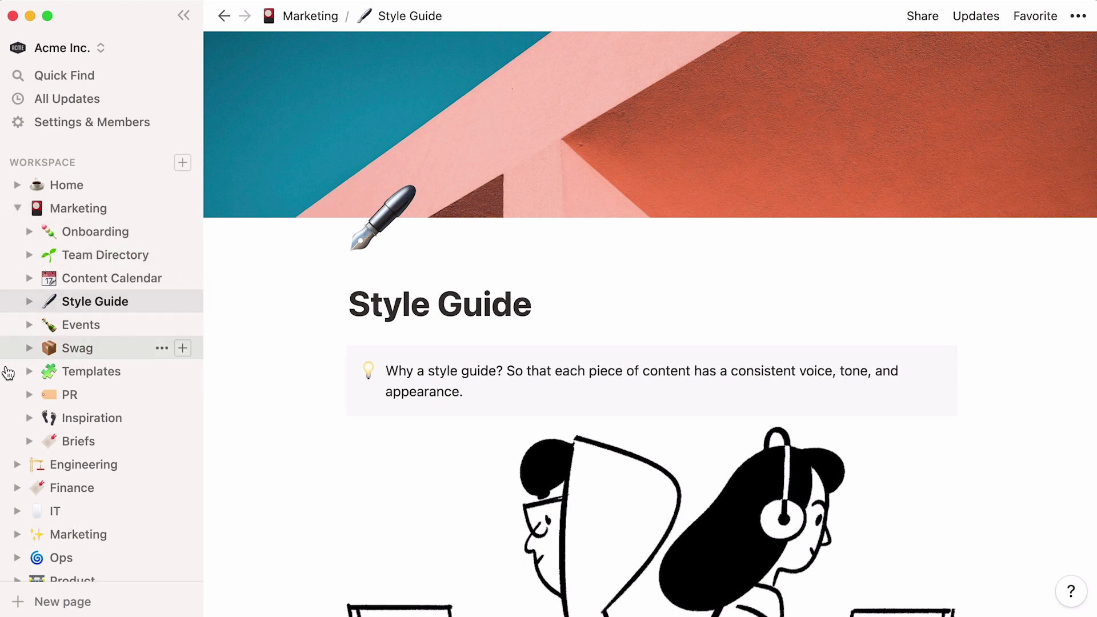
click(18, 209)
click(18, 188)
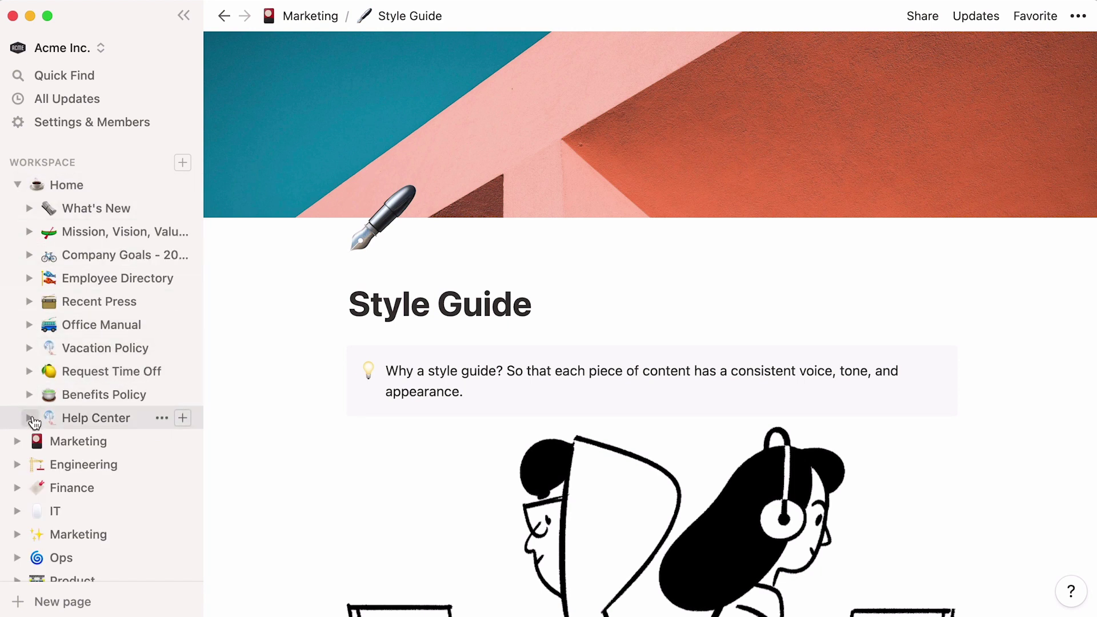
click(29, 419)
click(41, 441)
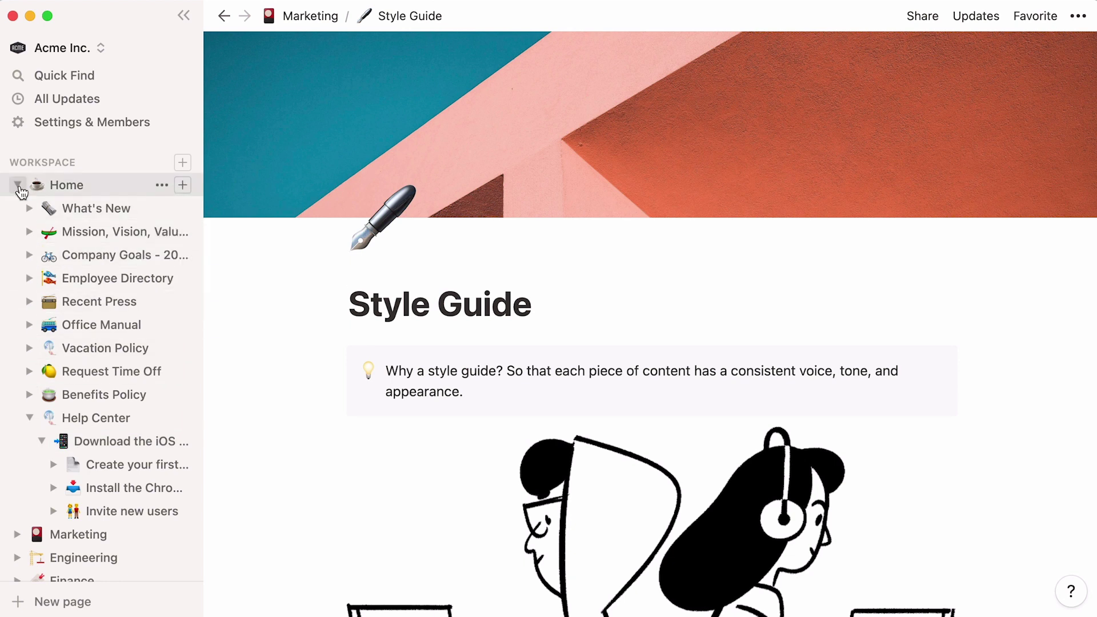
click(19, 187)
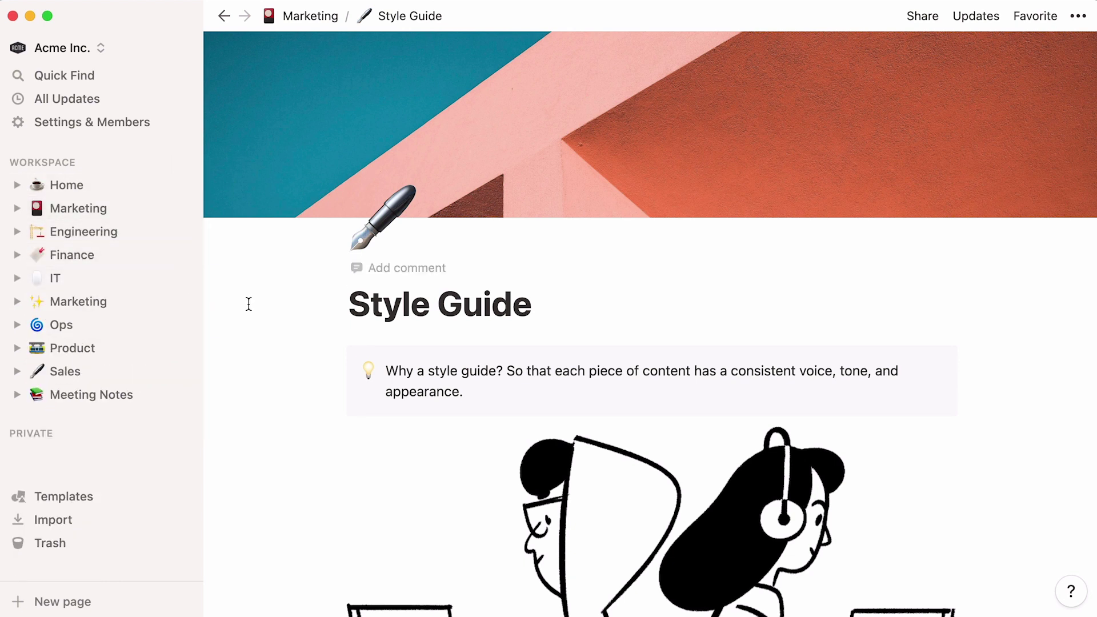
scroll(248, 303, down, 5)
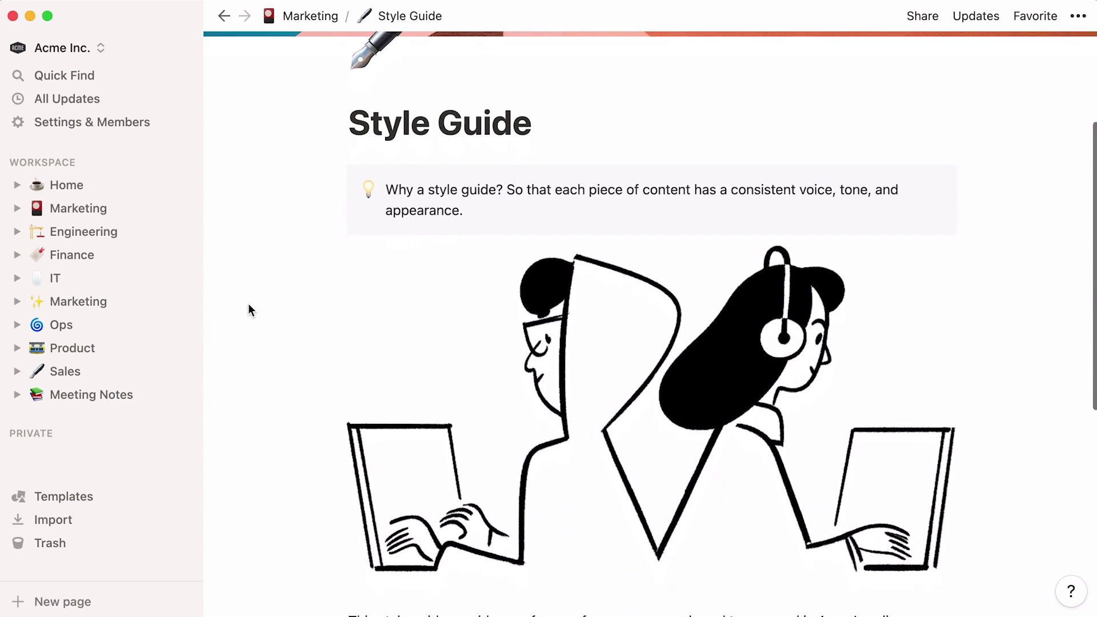
scroll(248, 304, down, 4)
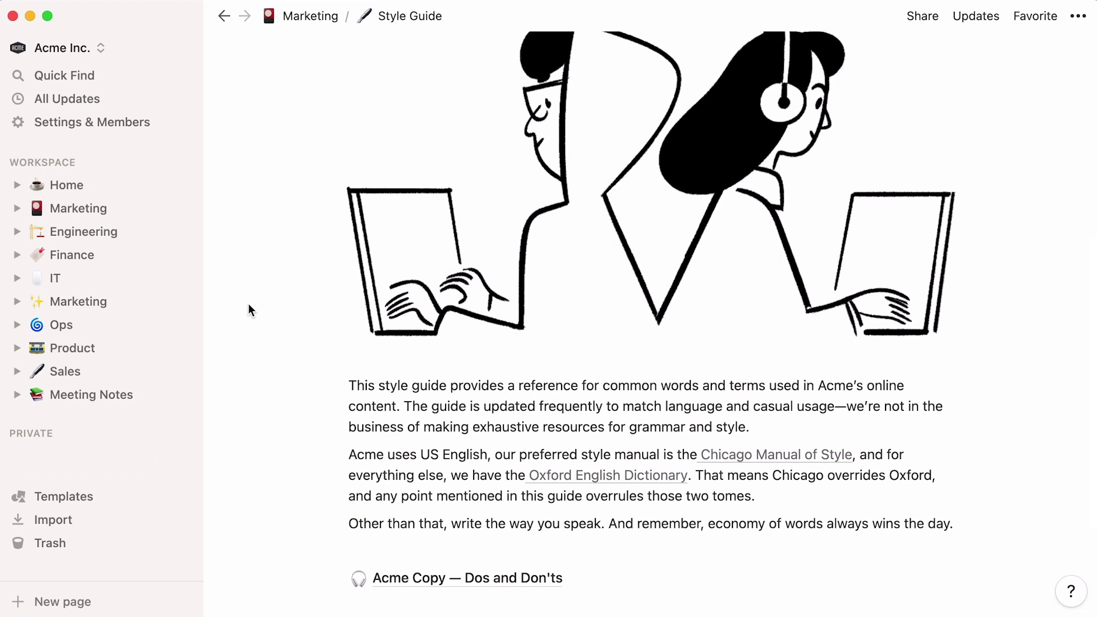
scroll(248, 304, up, 7)
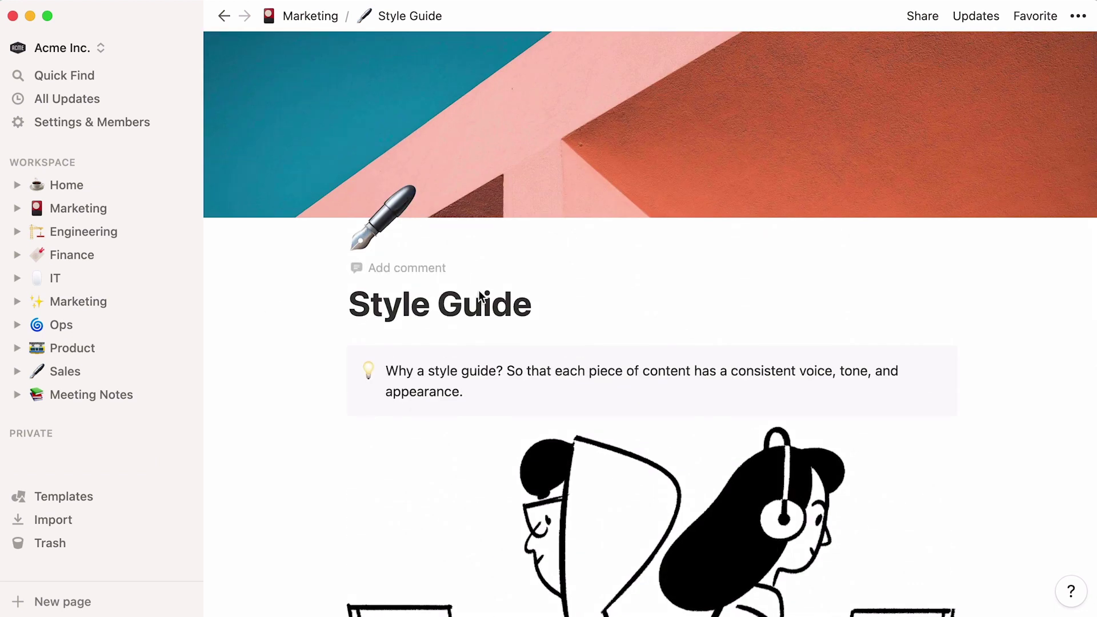
click(540, 288)
key(Return)
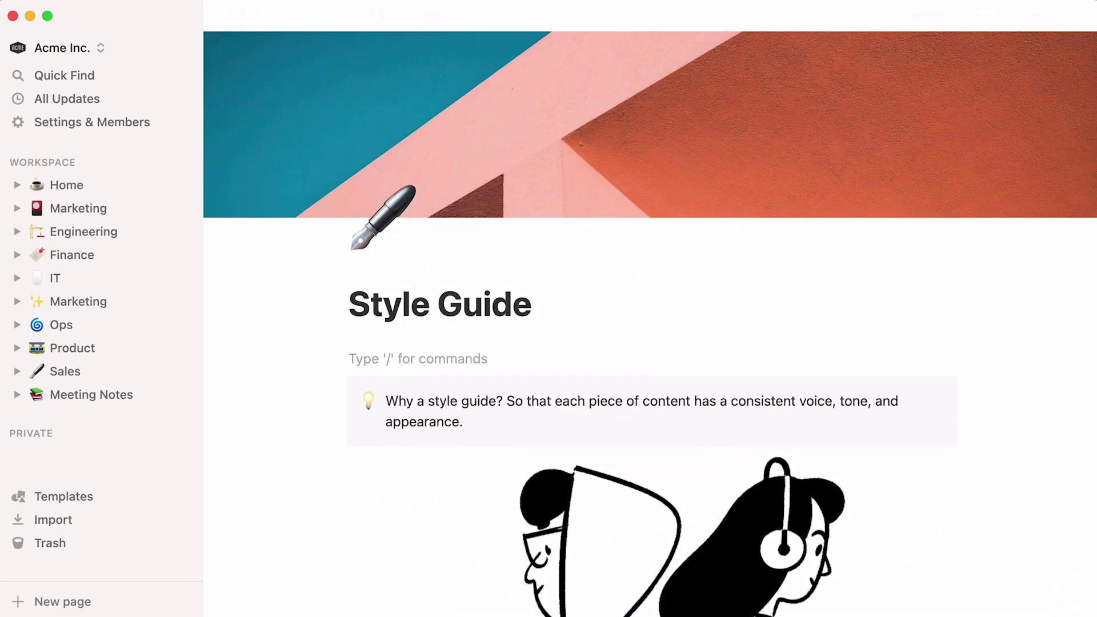
text(/)
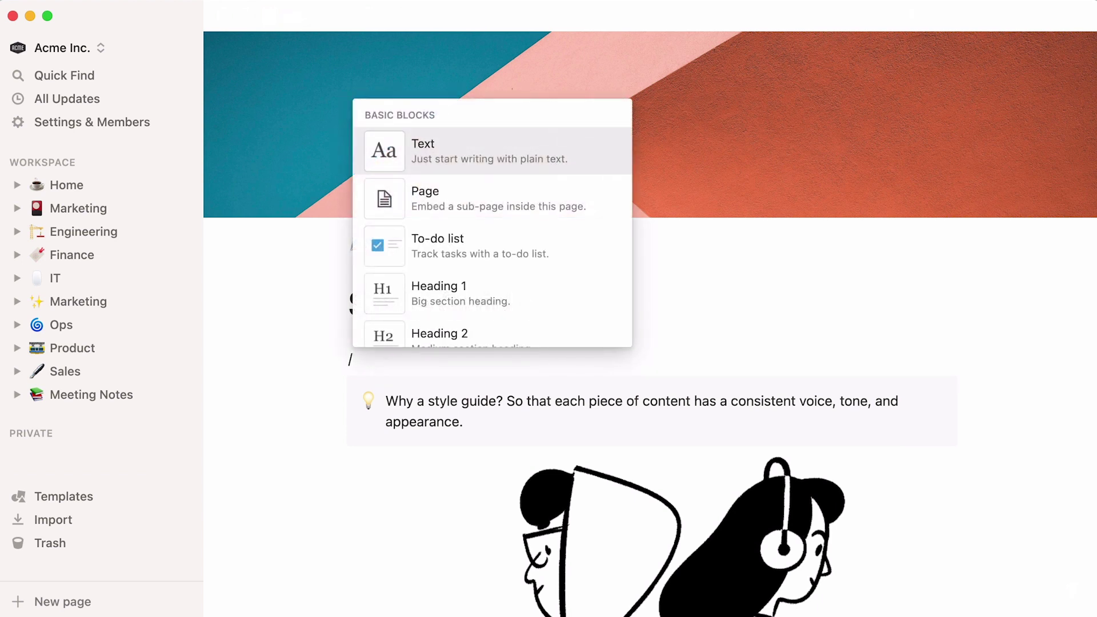
scroll(492, 223, down, 10)
scroll(491, 223, down, 15)
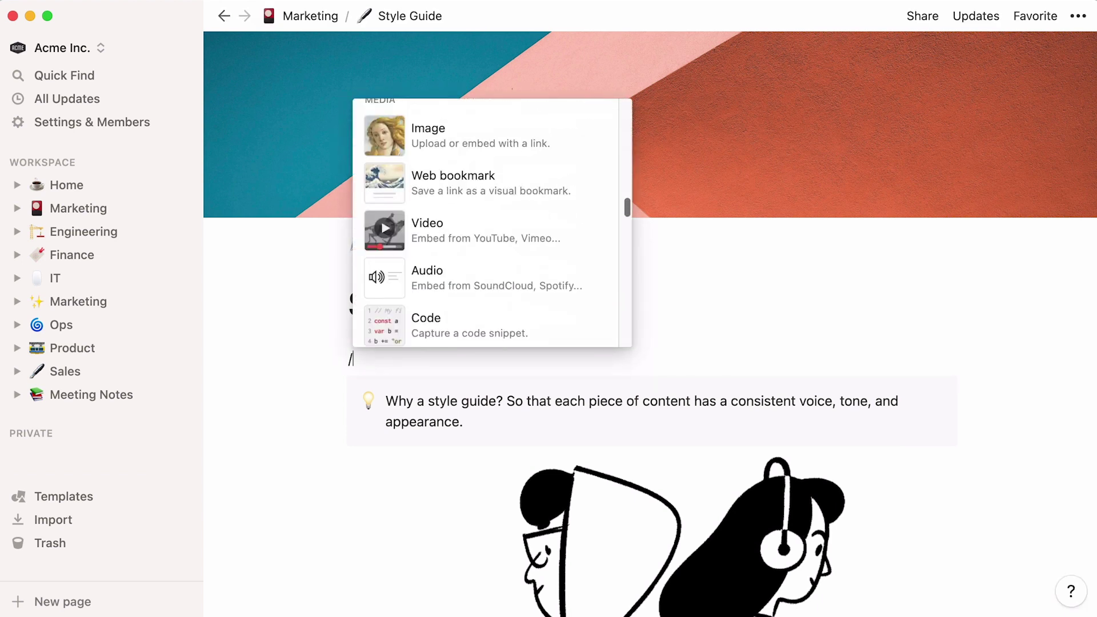
scroll(491, 223, down, 10)
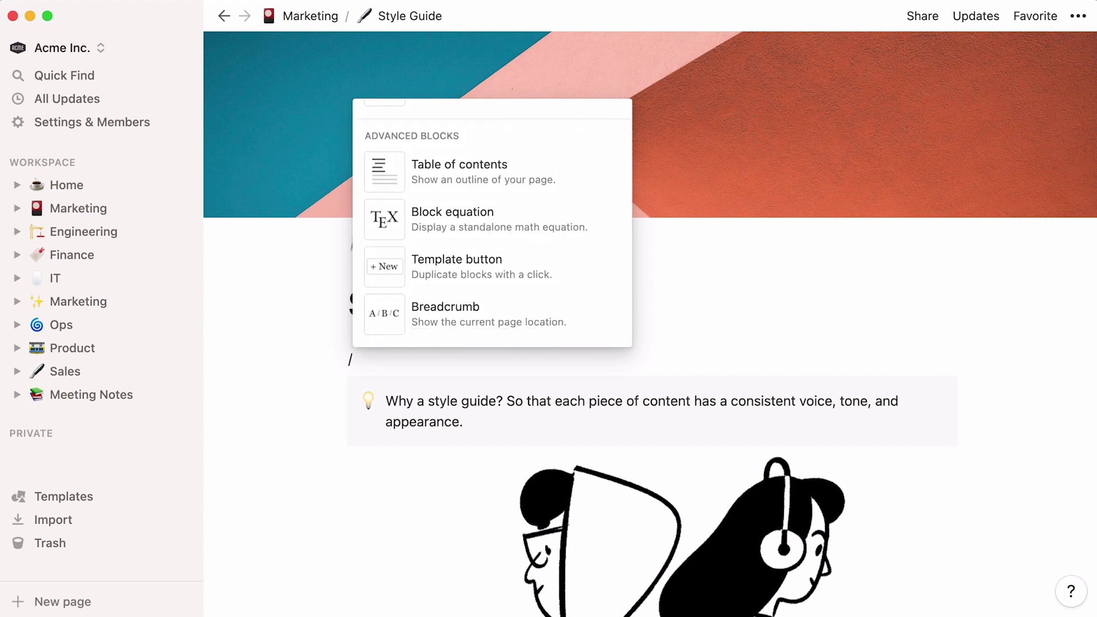
key(BackSpace)
key(BackSpace)
scroll(539, 283, down, 3)
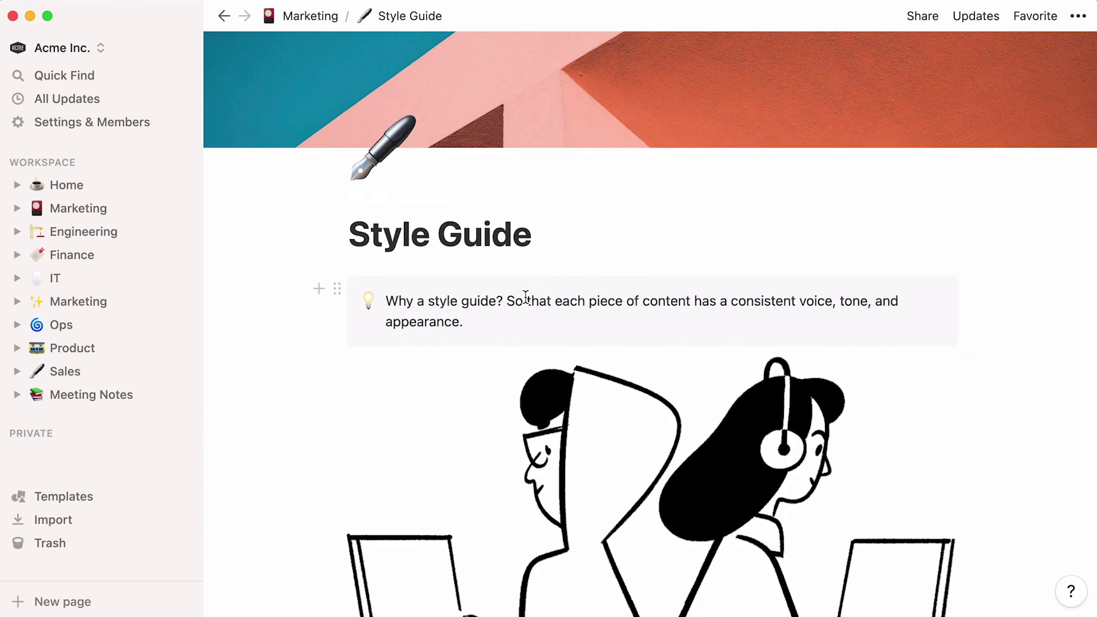
click(337, 290)
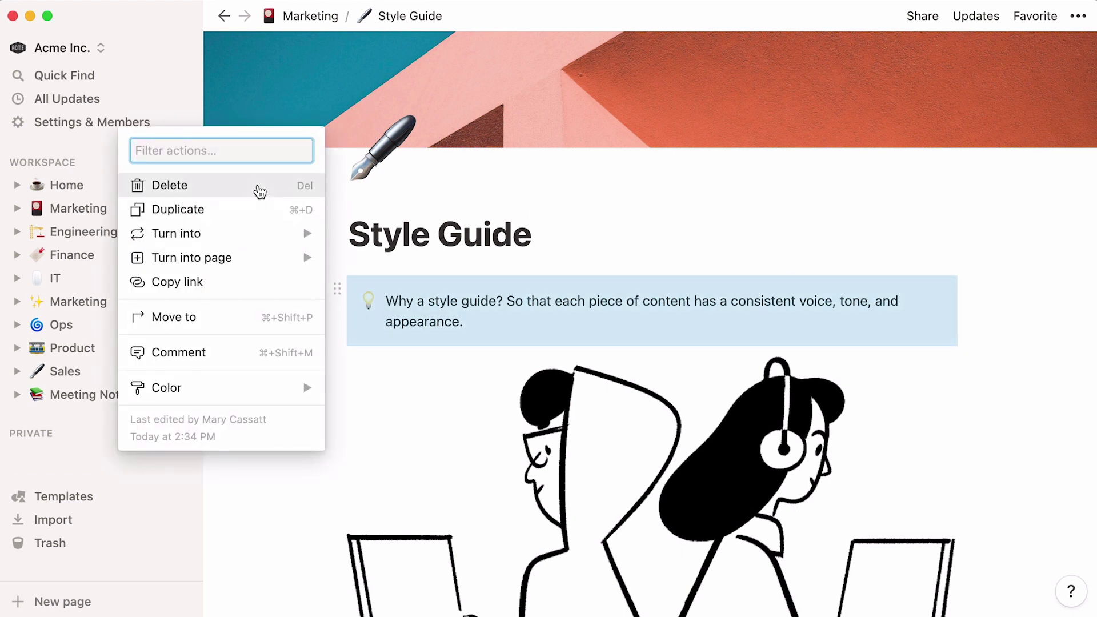
mouse_move(255, 230)
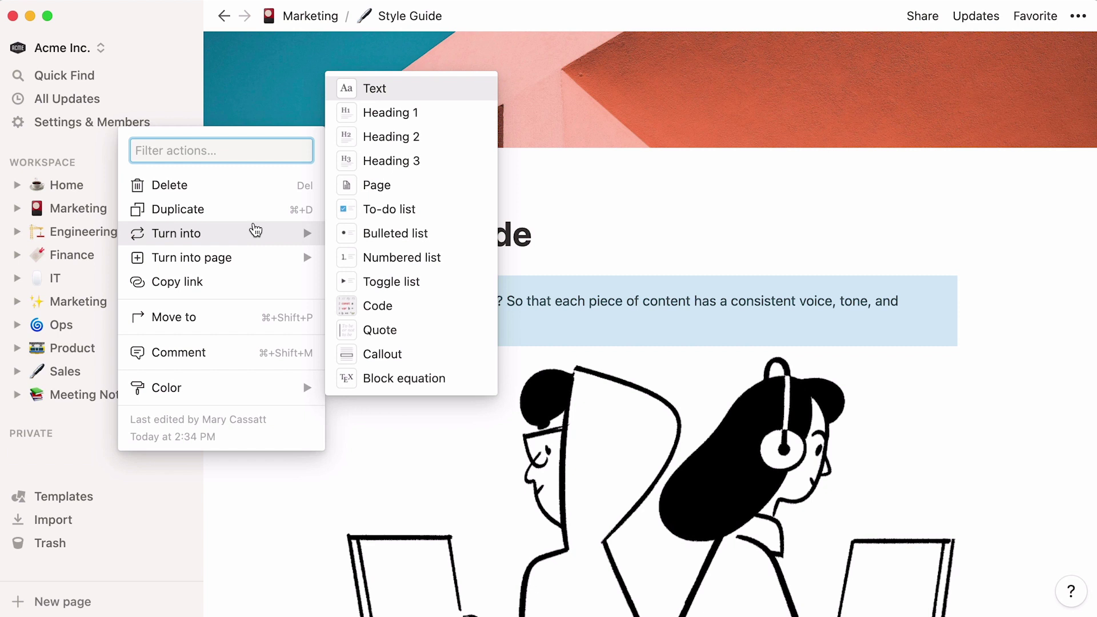
click(559, 241)
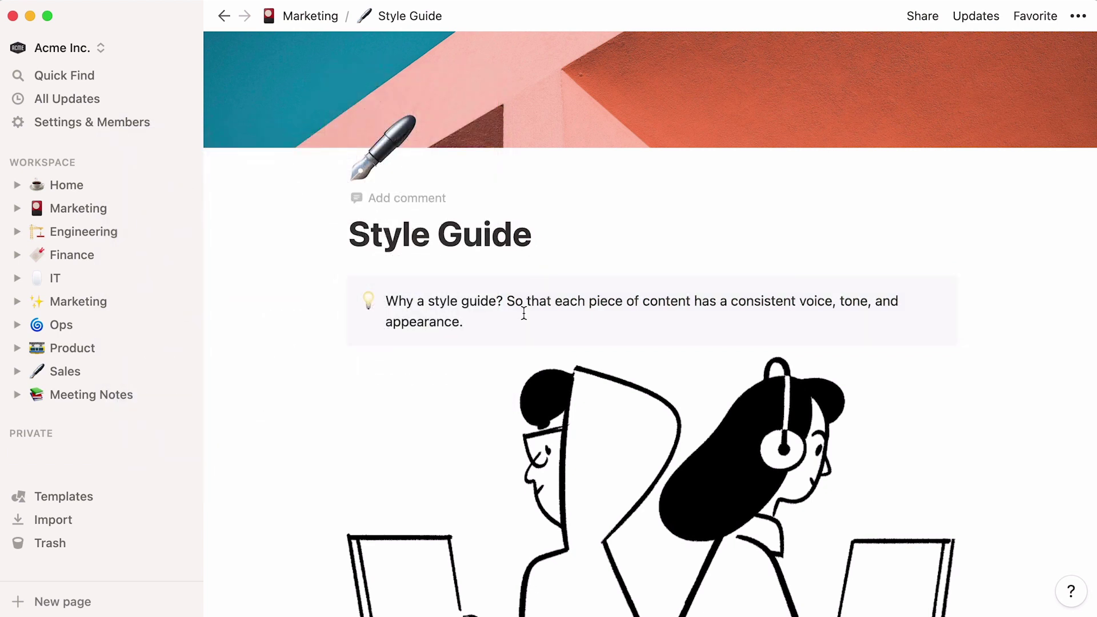
- Move the illustration into a column right of the callout and widen the illustration's column
drag(338, 369, 994, 329)
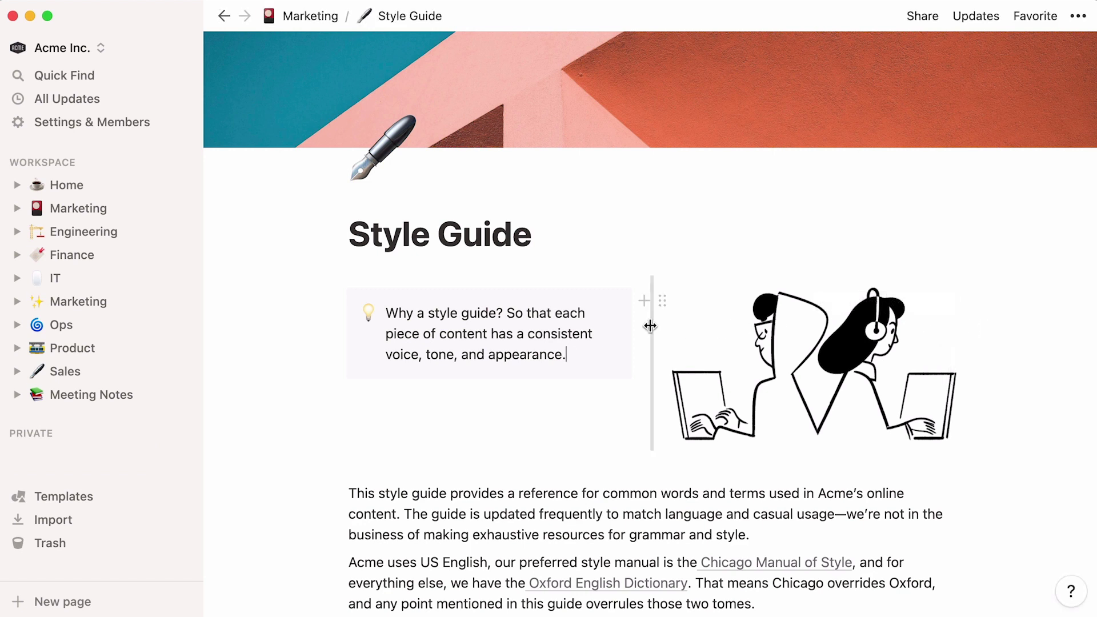
drag(651, 327, 621, 329)
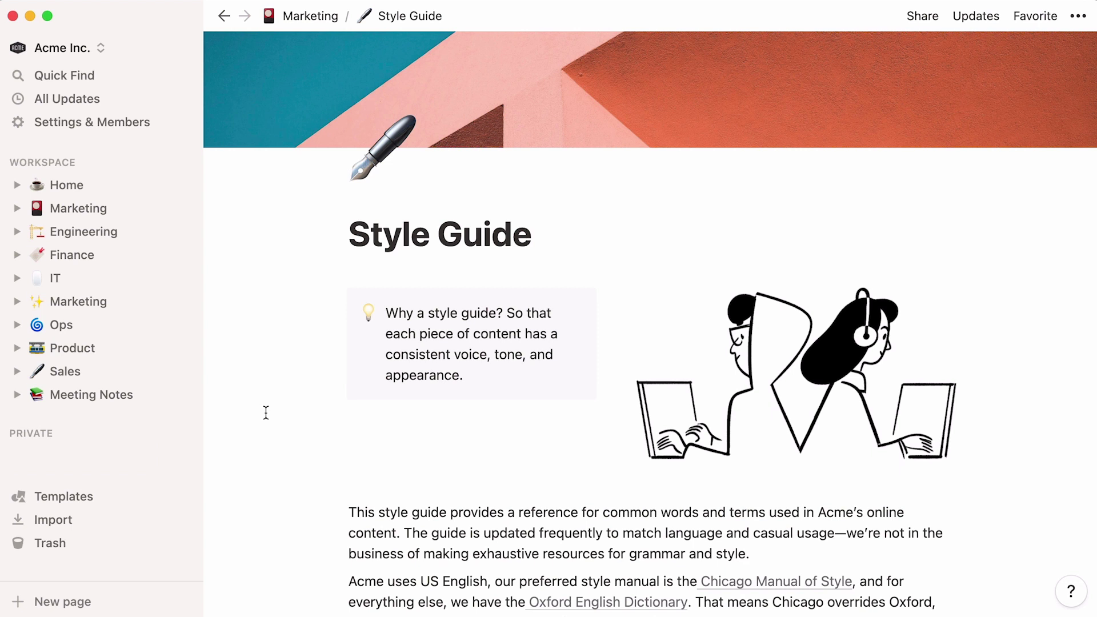
- Open Engineering's Roadmap board and preview the Rewrite Query Caching Logic task
click(132, 236)
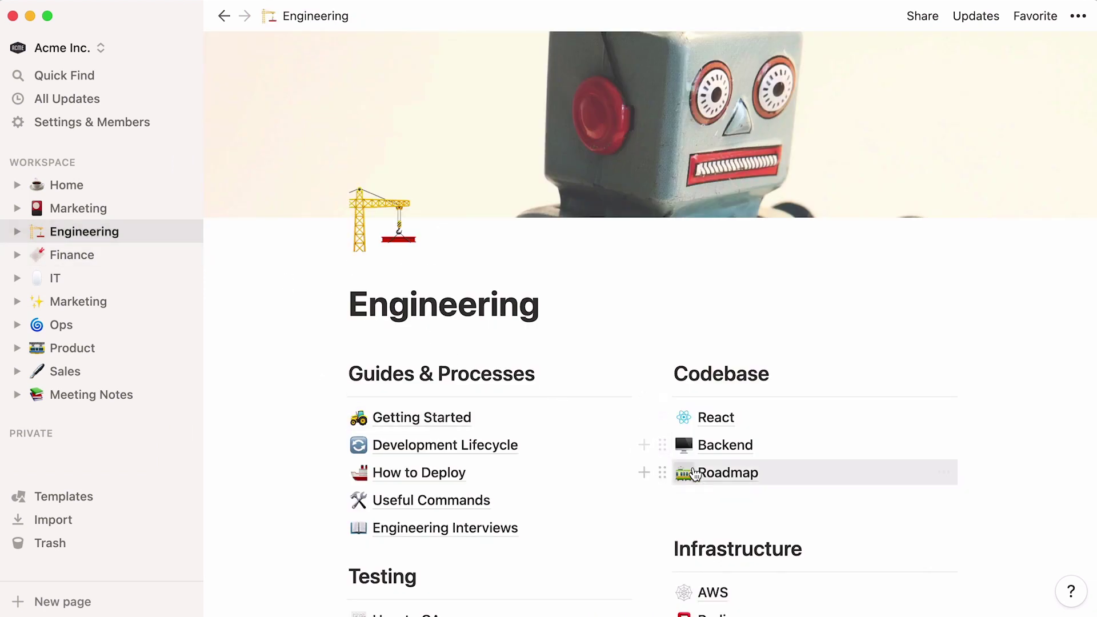
click(726, 473)
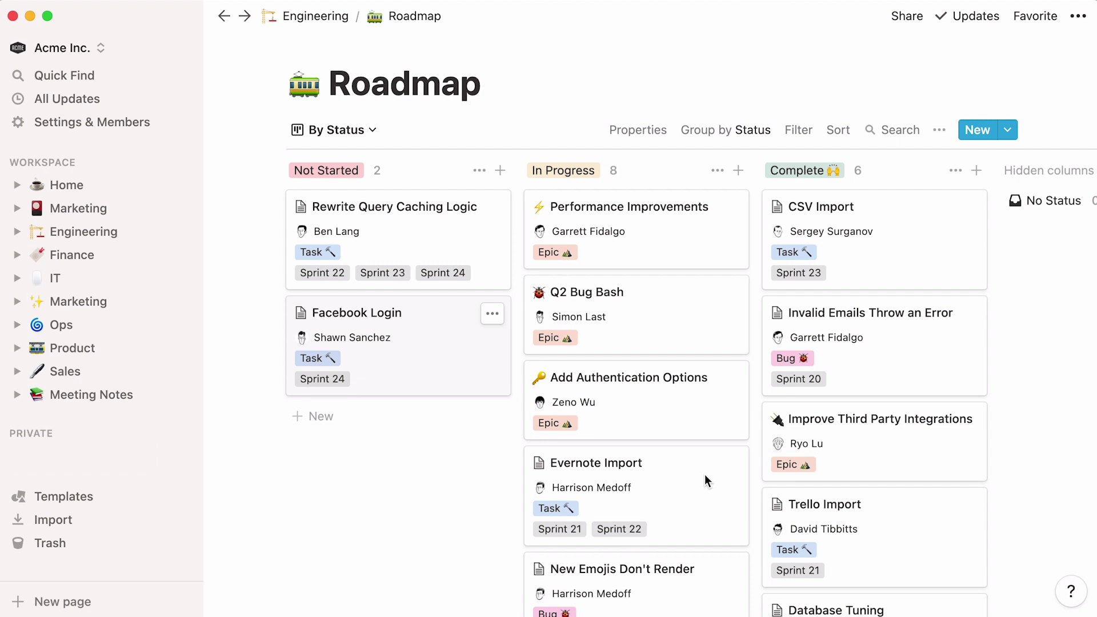
click(466, 242)
scroll(187, 317, down, 10)
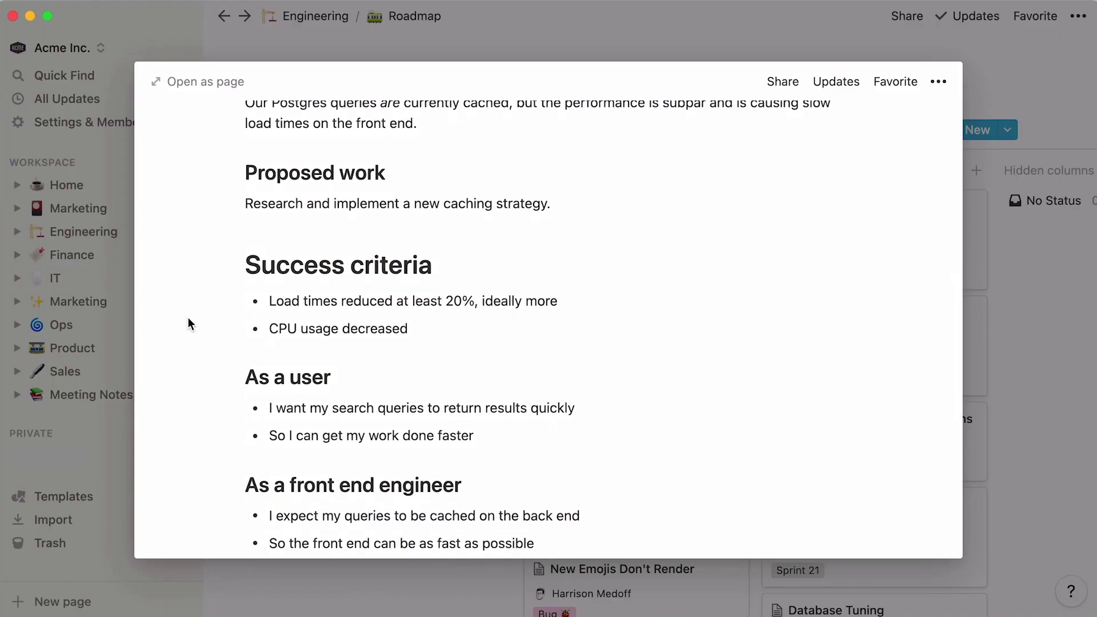
scroll(188, 317, down, 10)
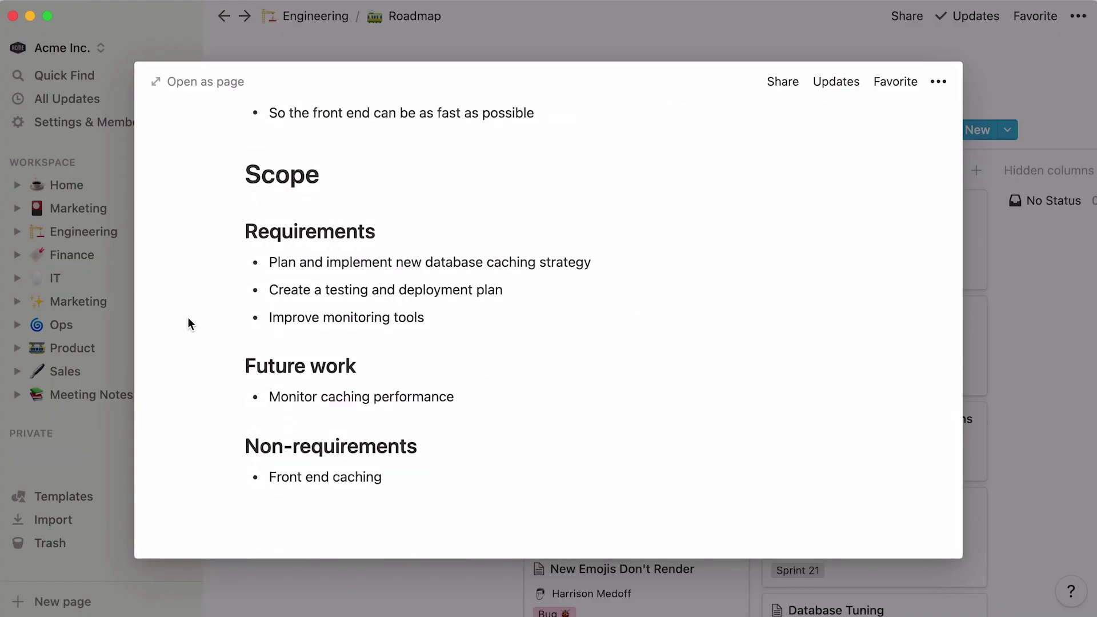
scroll(187, 318, up, 15)
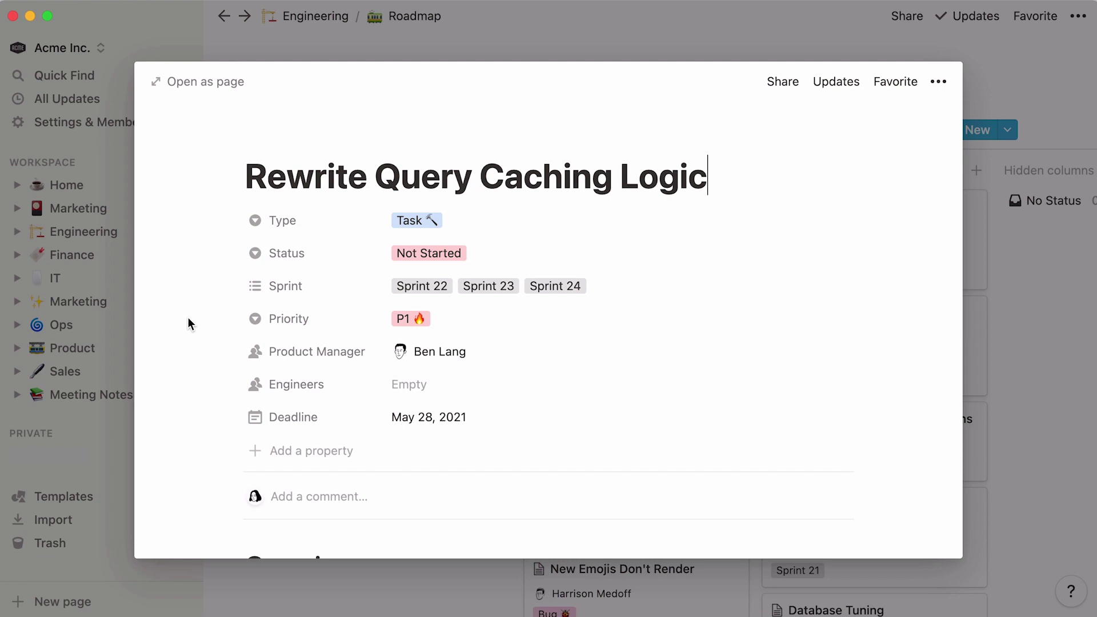
- Inspect the Priority property's settings and close them without changes
click(286, 324)
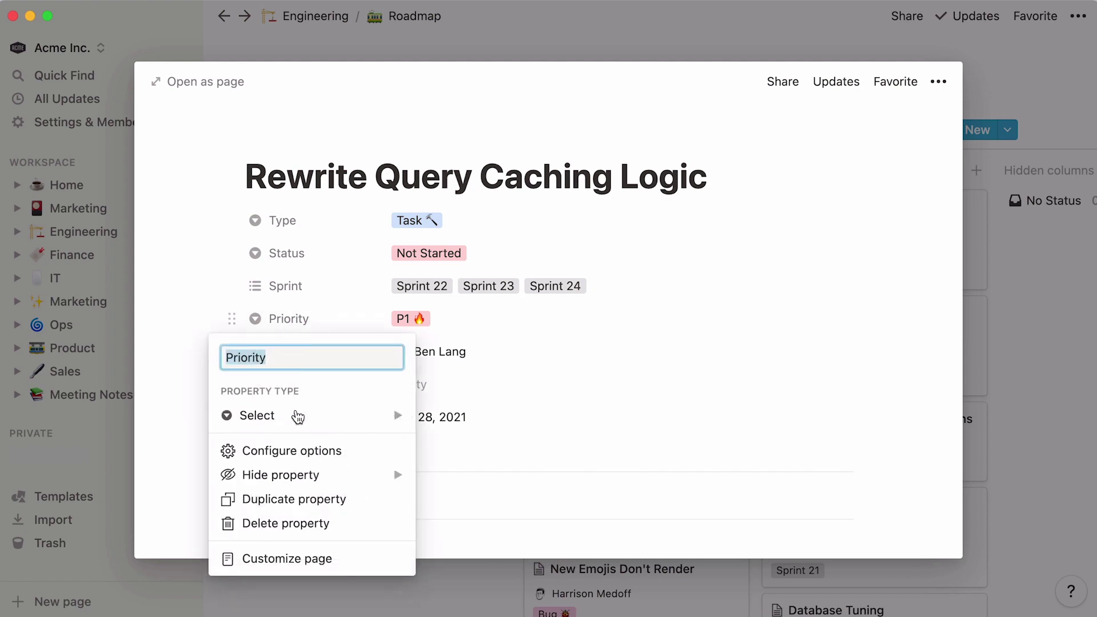
mouse_move(295, 419)
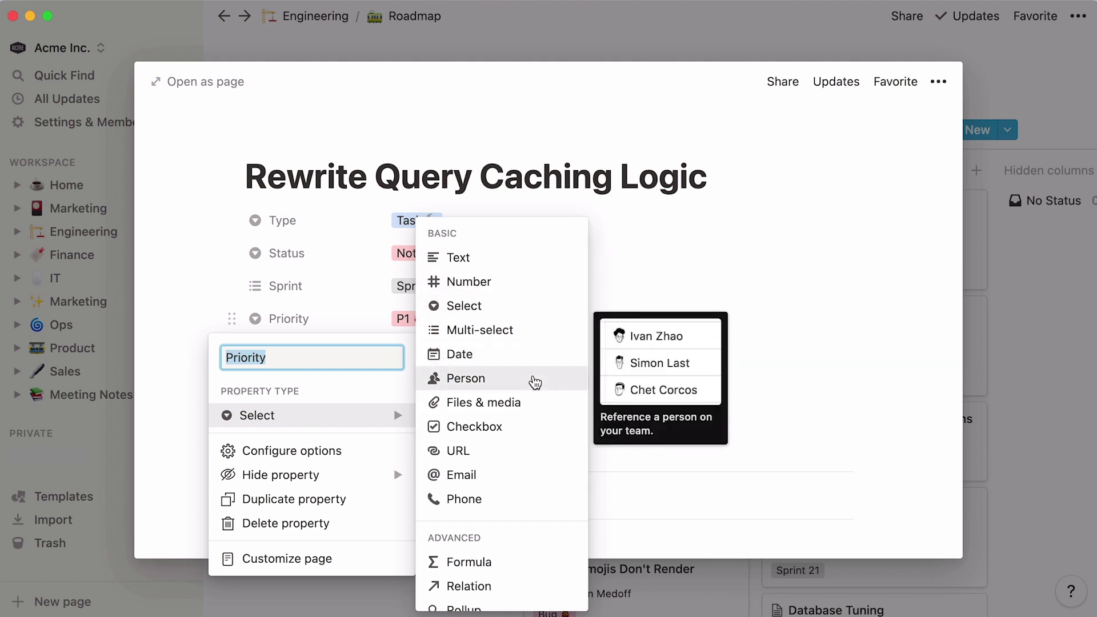
click(642, 299)
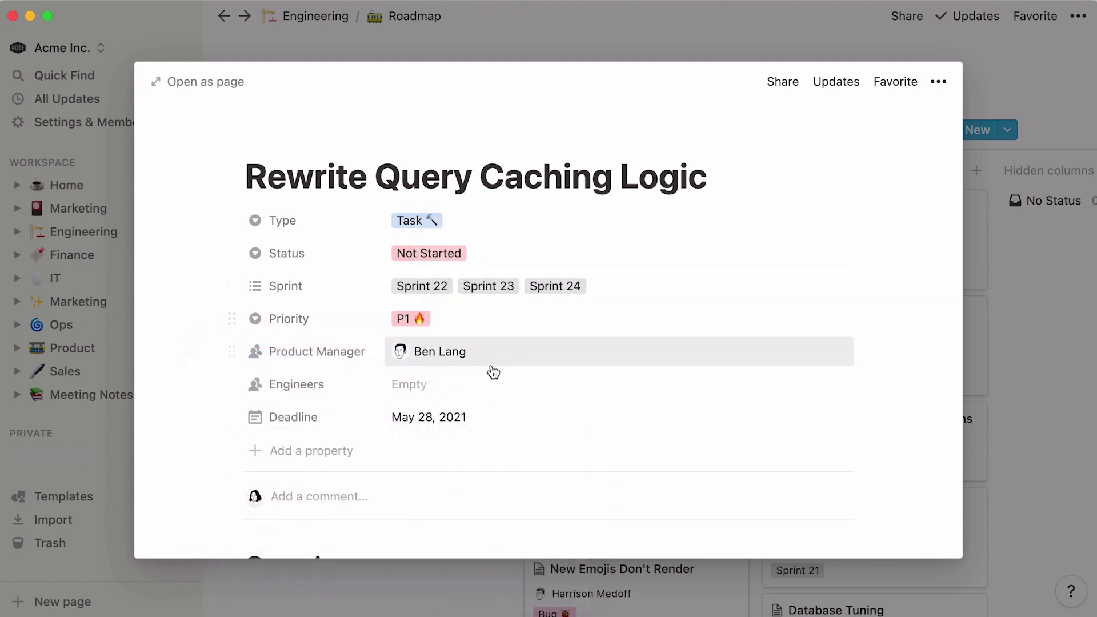
- Add an engineer to the task, leaving its status at Not Started
click(475, 381)
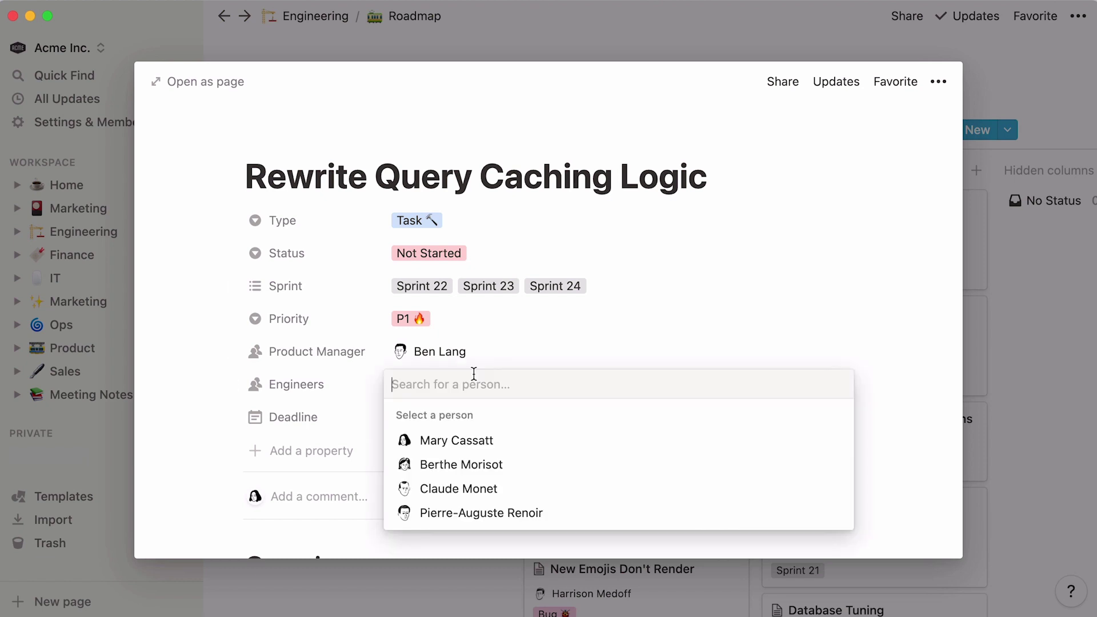
click(533, 465)
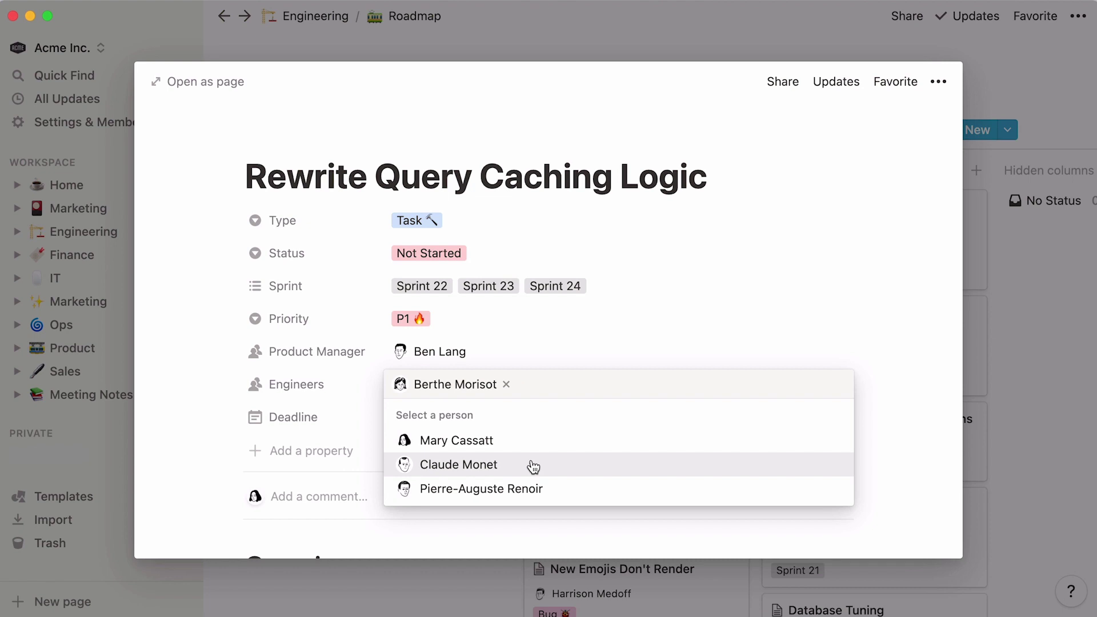
click(614, 337)
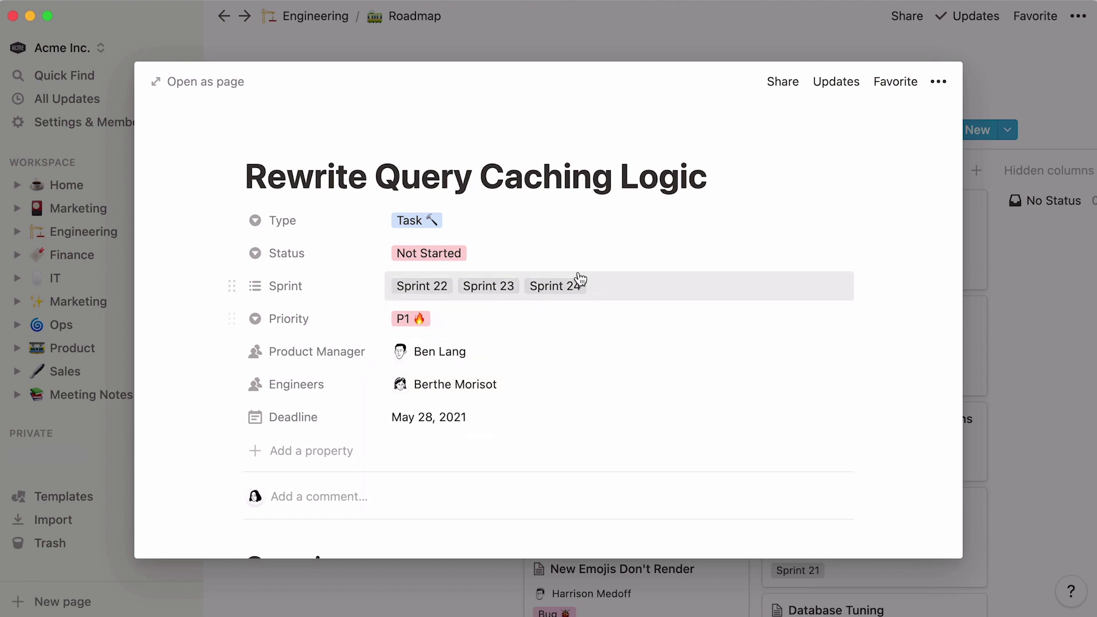
click(567, 255)
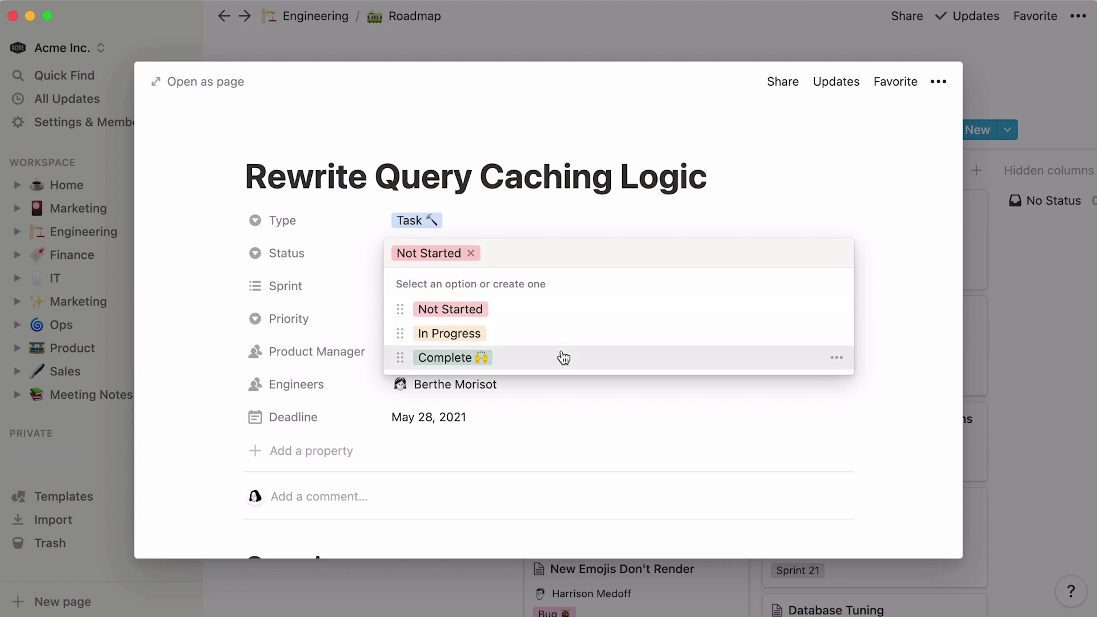
click(787, 210)
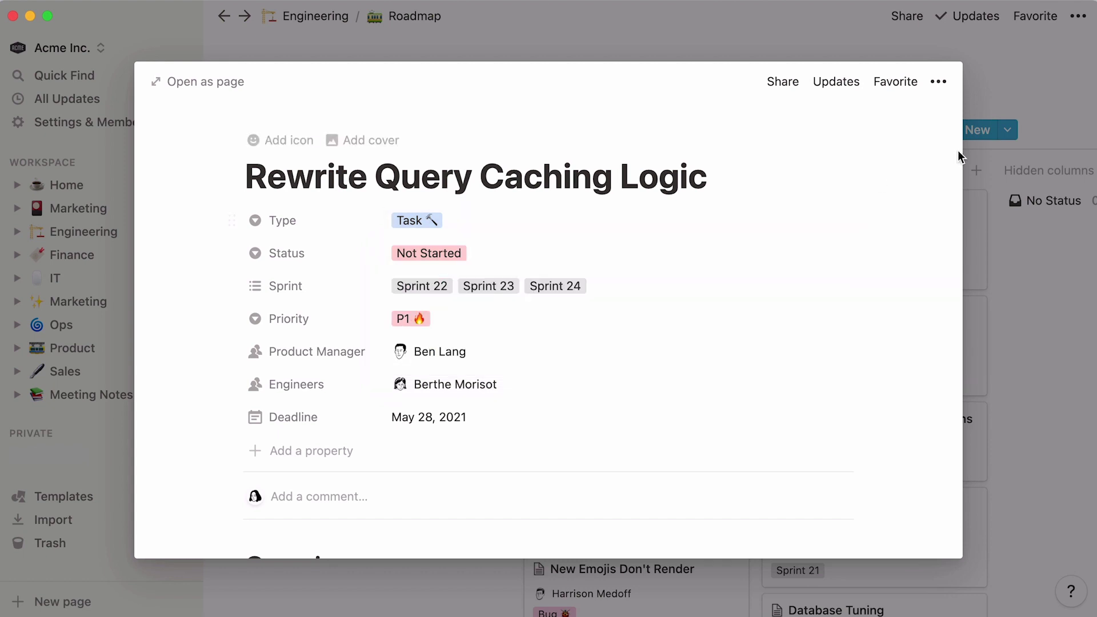
- Close the task preview and browse the Roadmap's new-view types without creating a view
click(1062, 125)
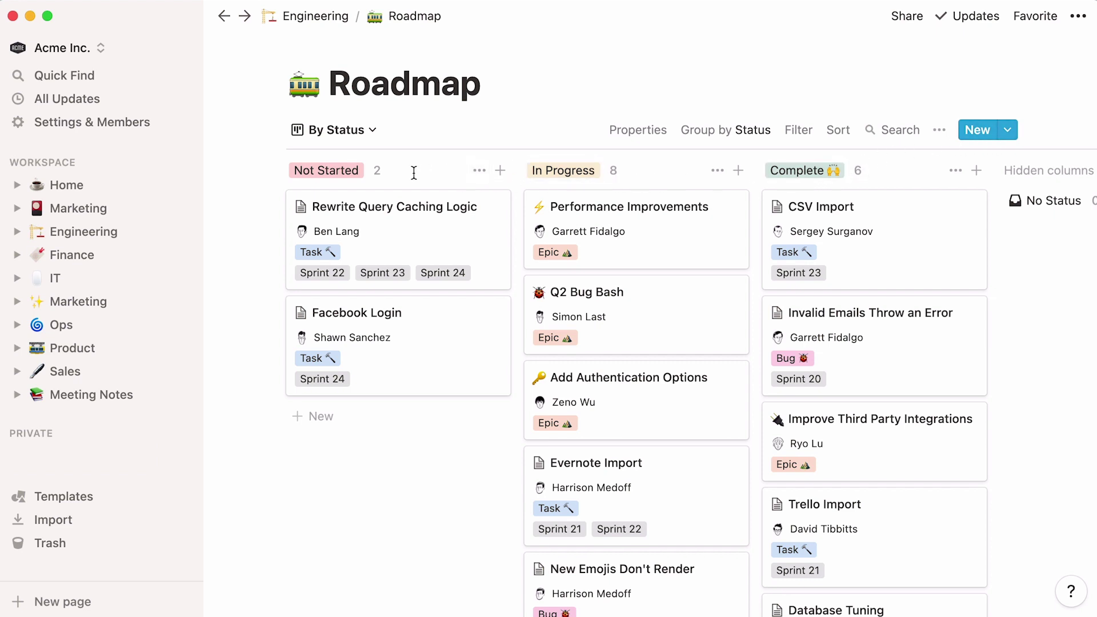
click(372, 133)
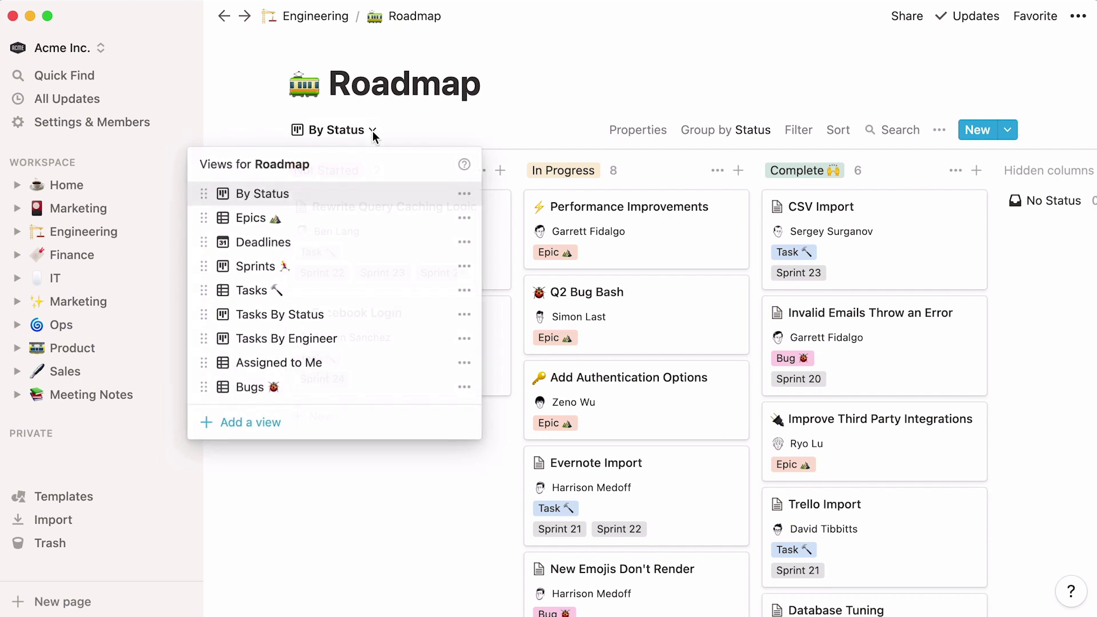
click(284, 422)
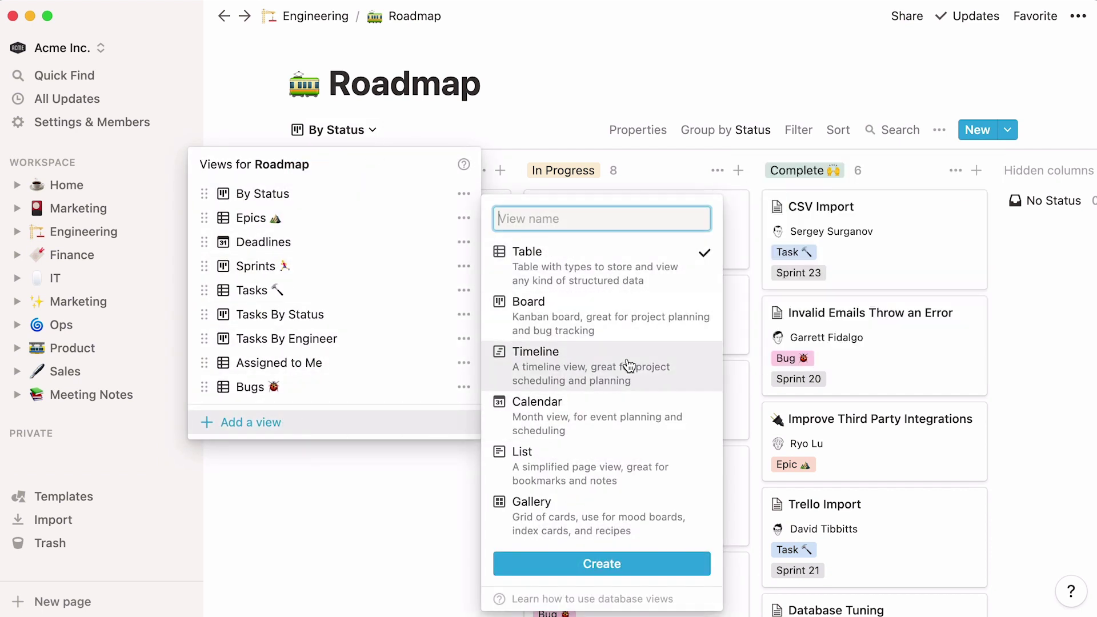
mouse_move(638, 429)
mouse_move(643, 470)
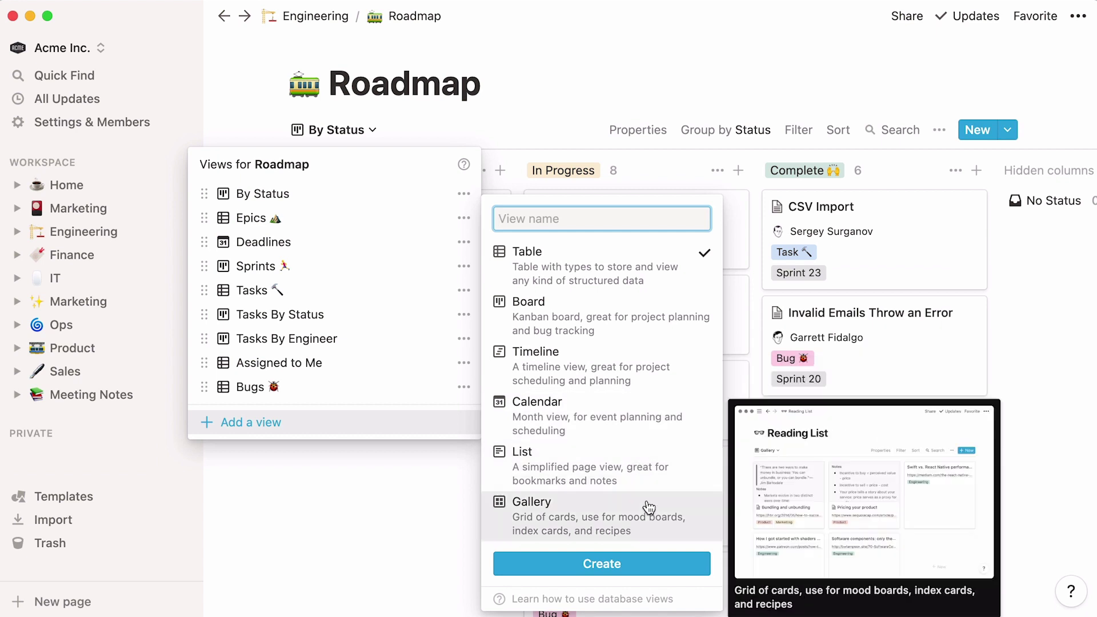
click(414, 421)
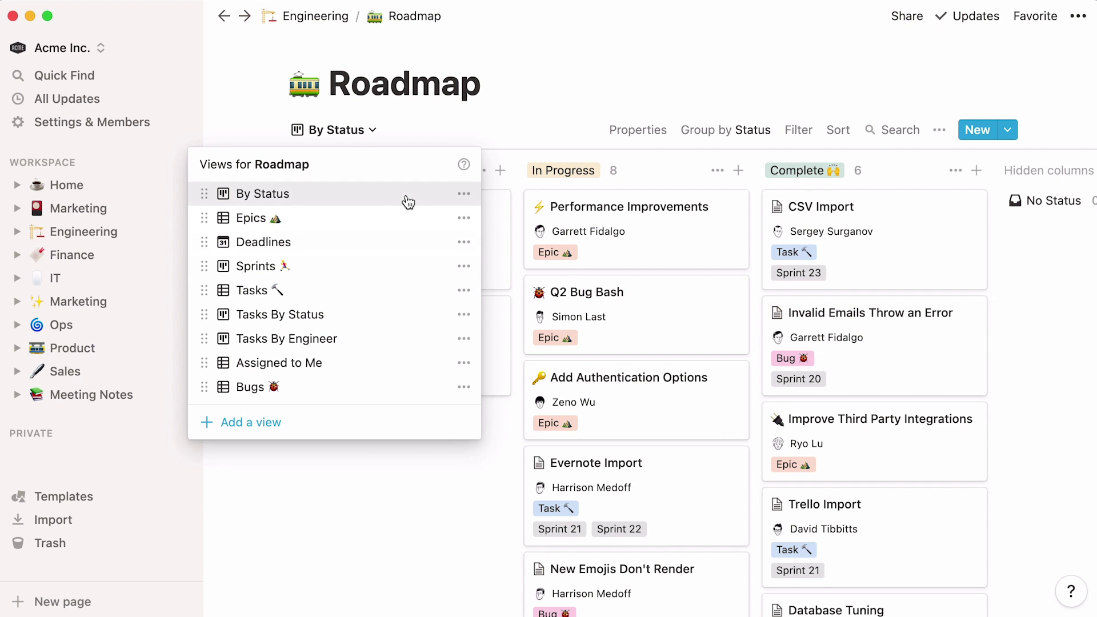
- Switch the Roadmap to the Bugs view, then Assigned to Me, then back to By Status
click(402, 246)
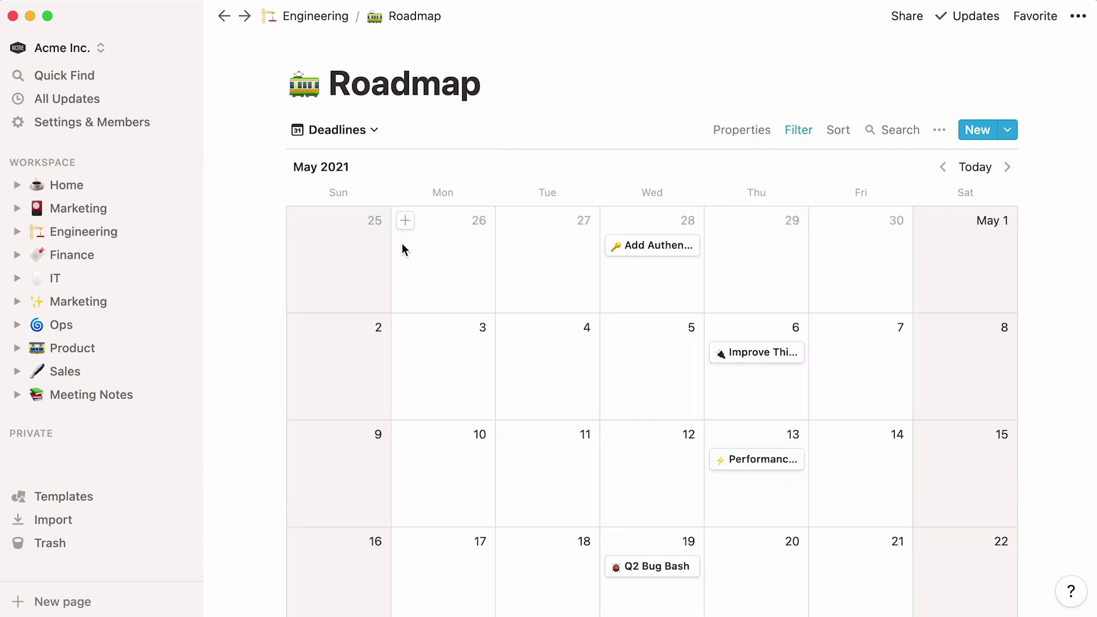
click(376, 133)
click(386, 387)
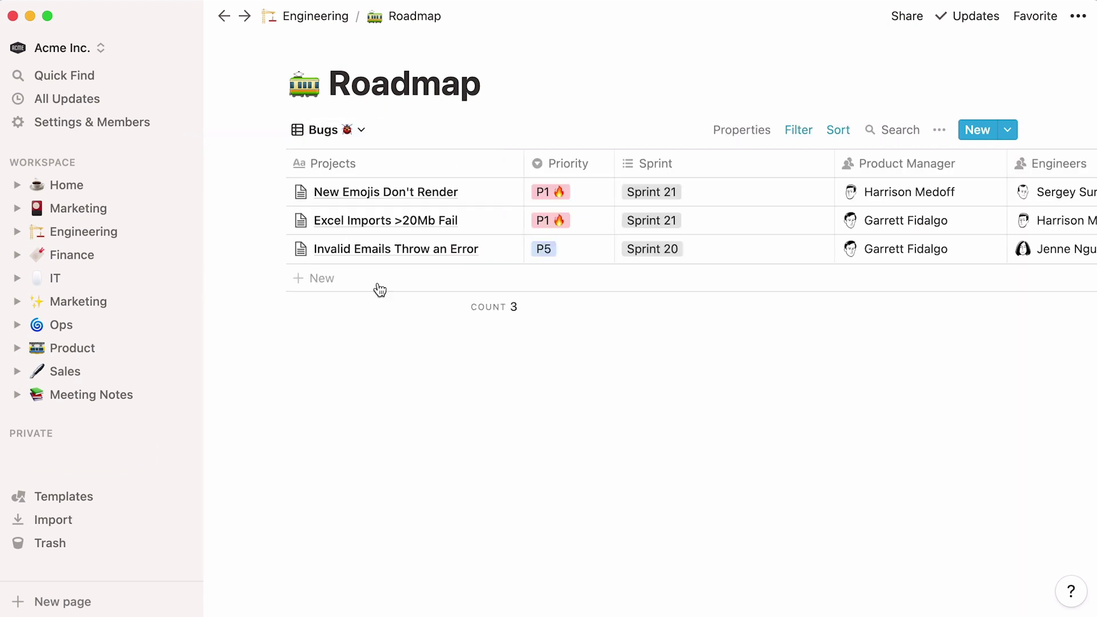
click(363, 133)
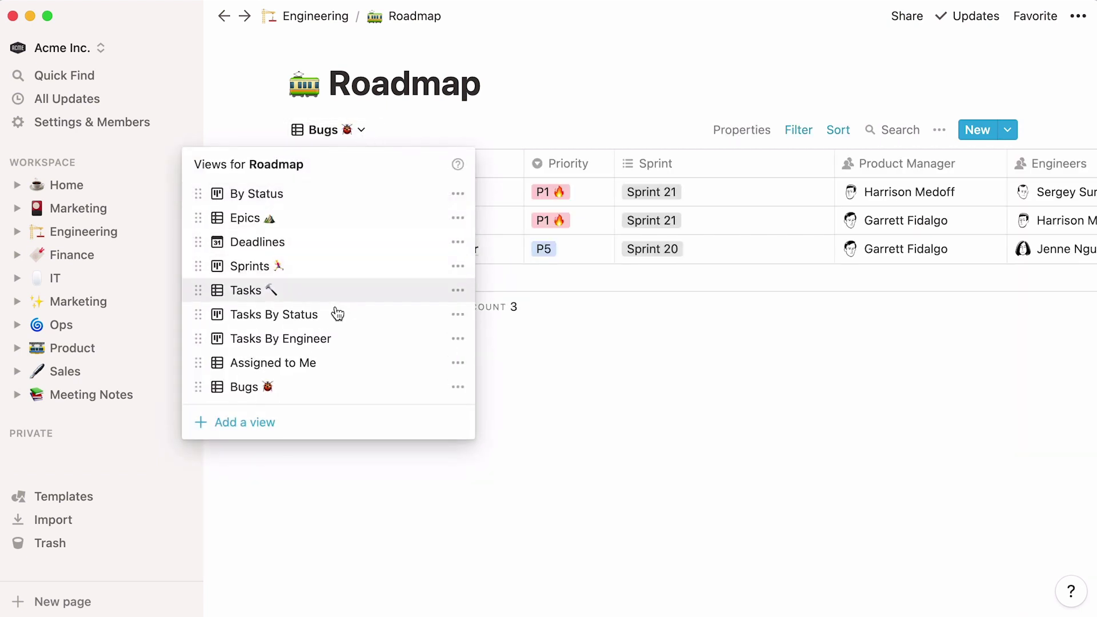
click(342, 365)
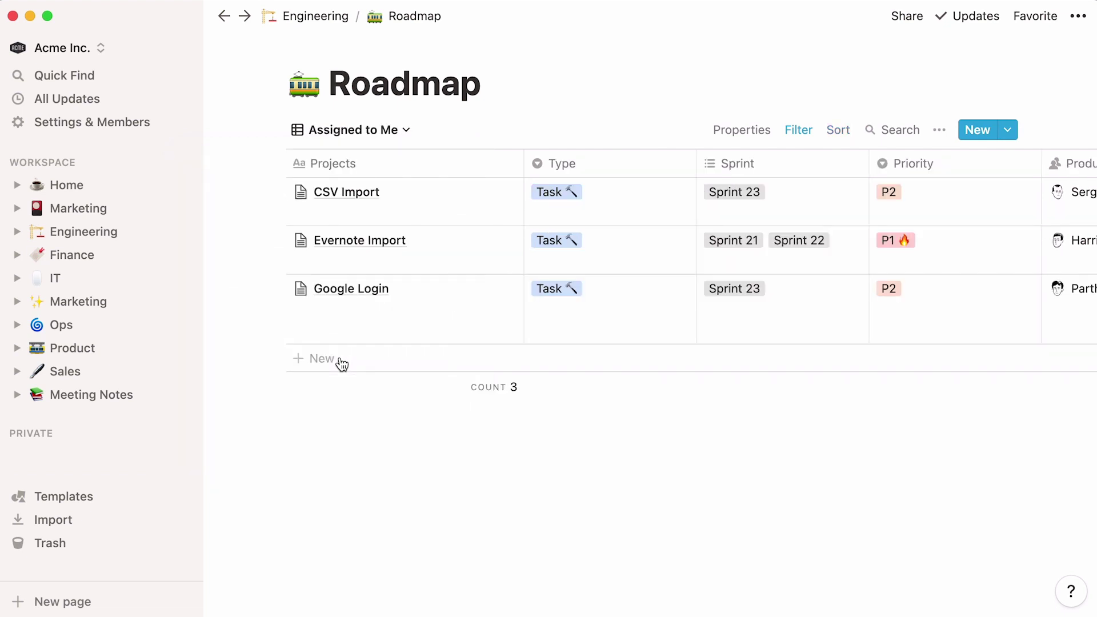
click(404, 136)
click(392, 194)
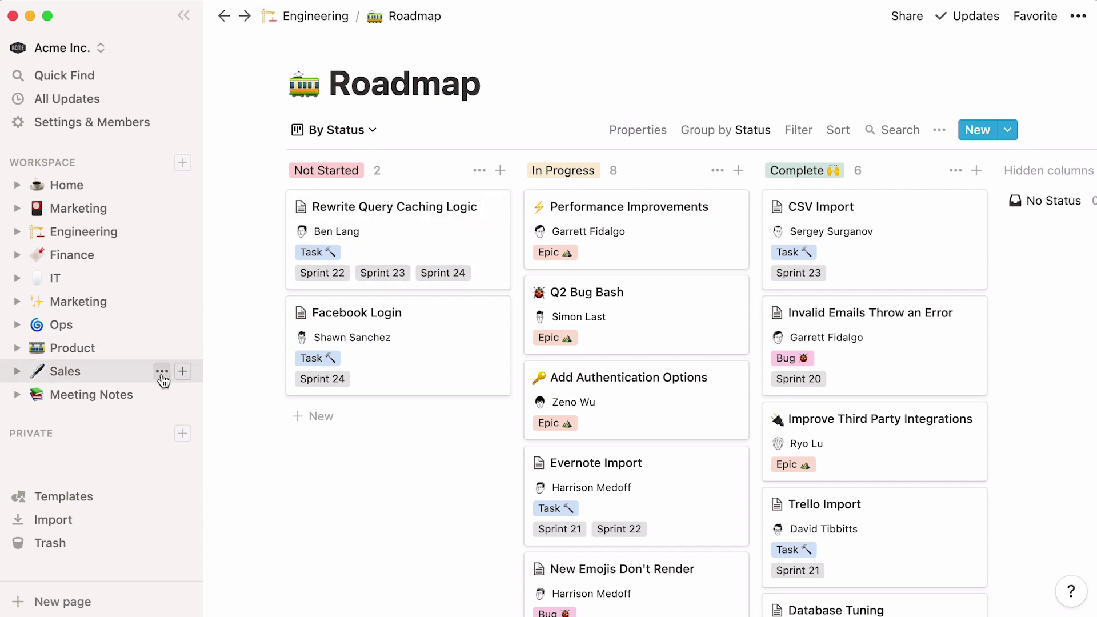
- Open Meeting Notes and scroll through its All Notes list and back to the top
click(139, 403)
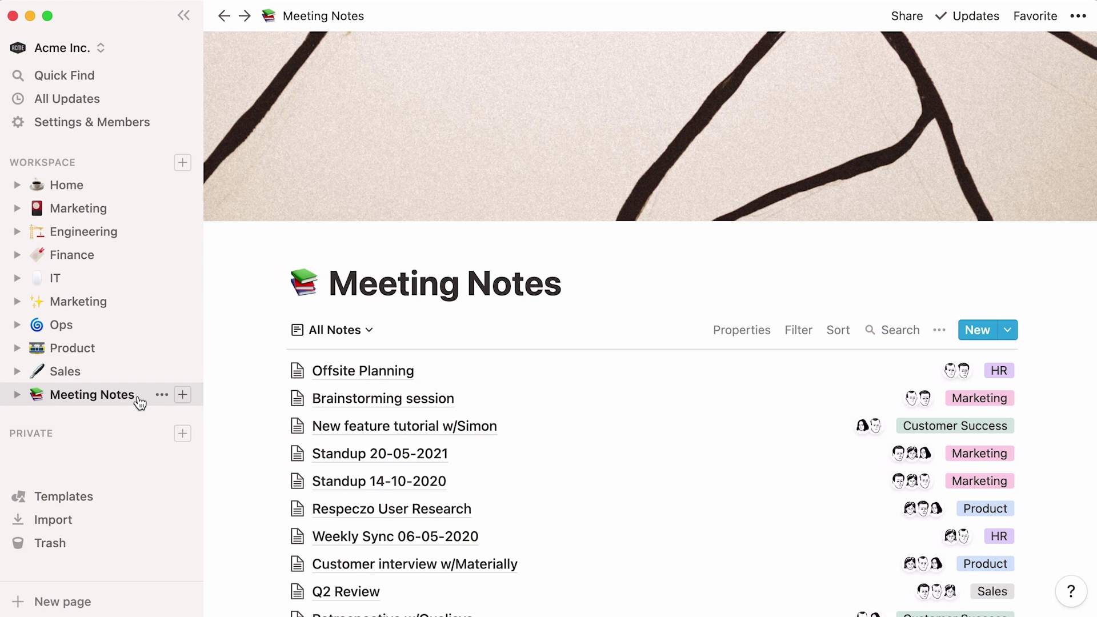
scroll(227, 374, down, 10)
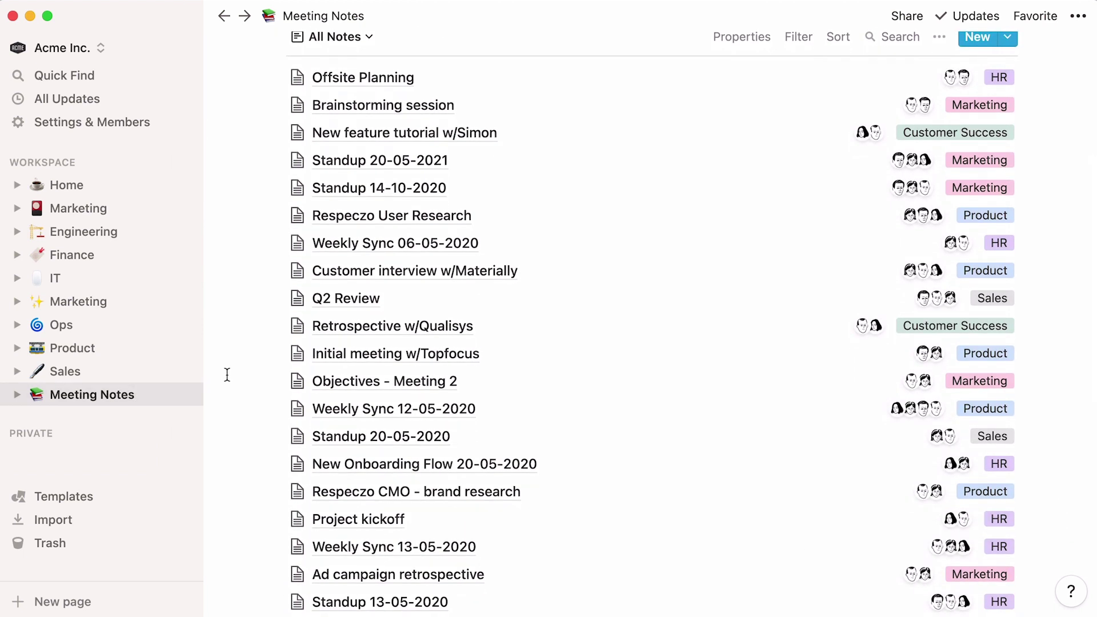
scroll(227, 375, down, 12)
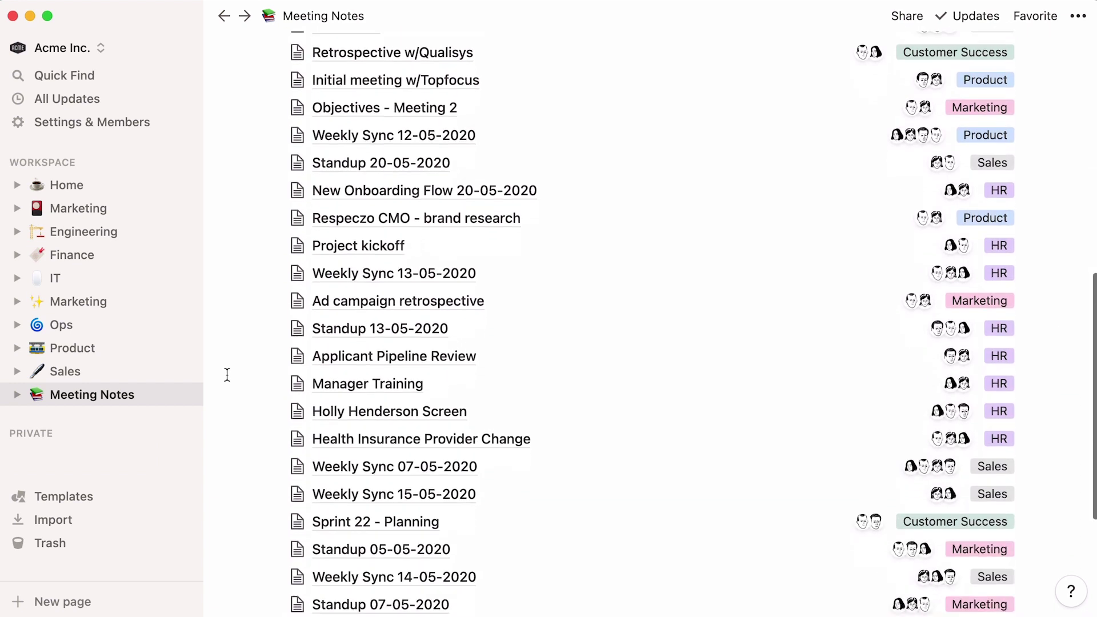
scroll(226, 374, down, 1)
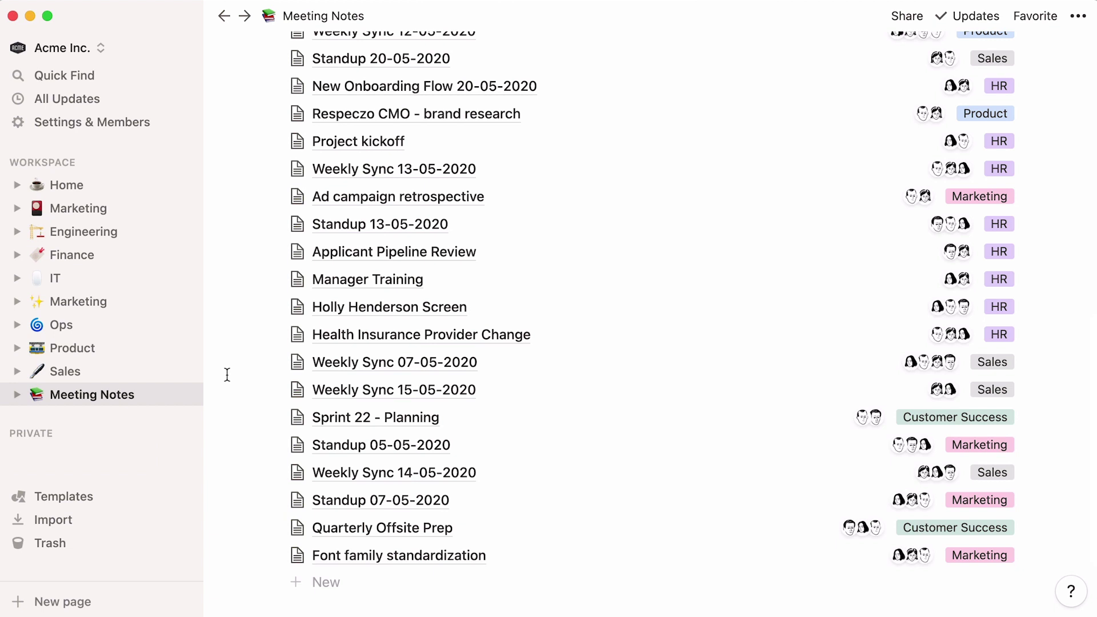
scroll(226, 374, up, 20)
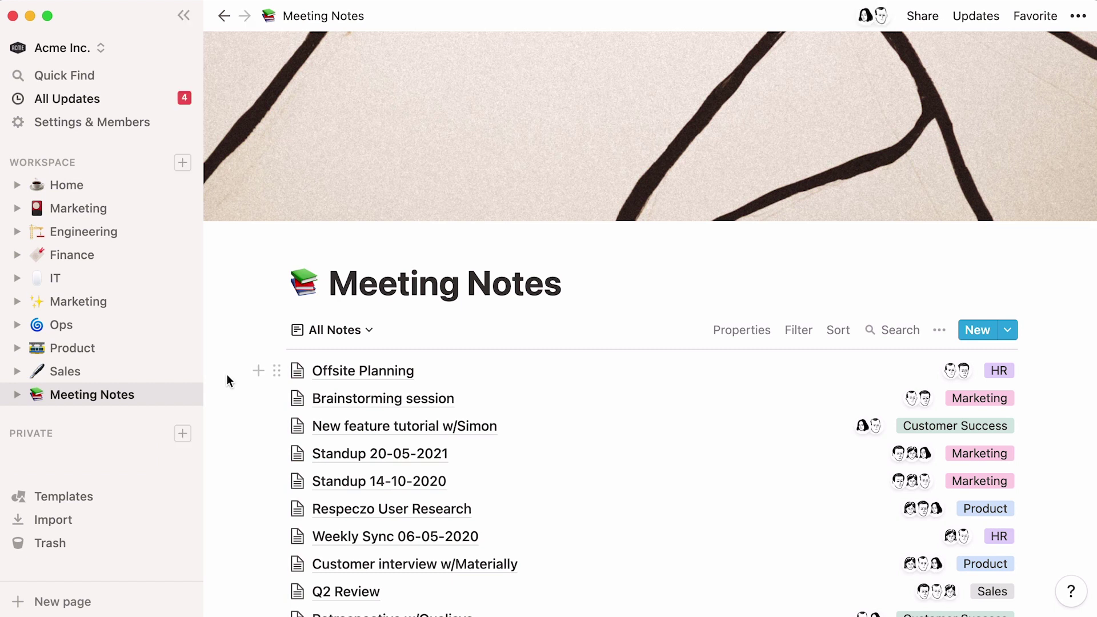
- Scroll through the comment notifications in All Updates, then go back to Home
click(152, 106)
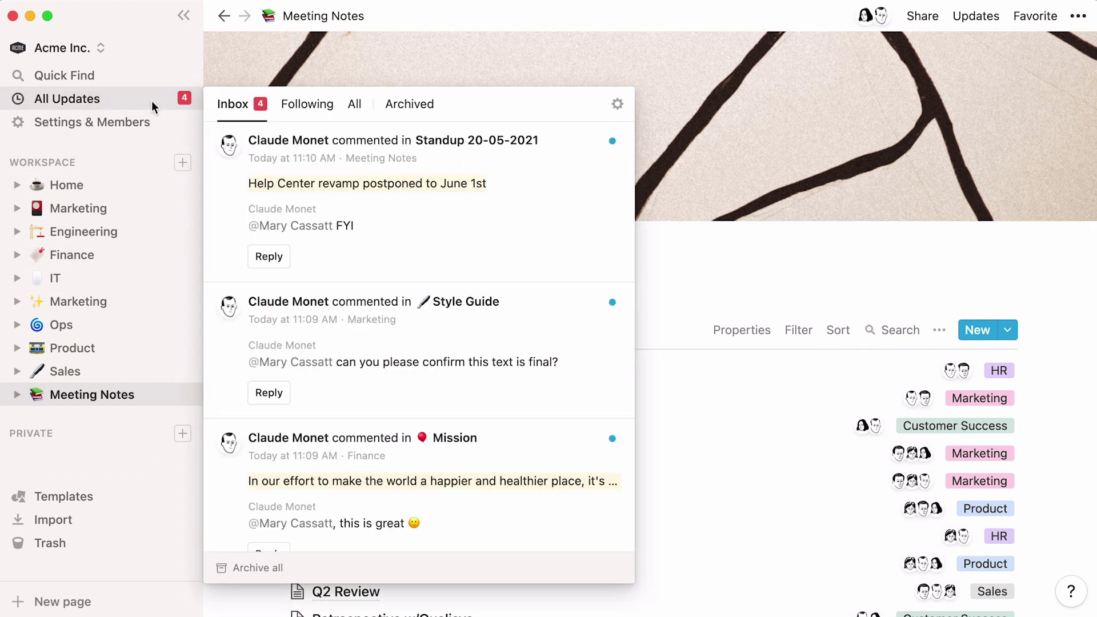
scroll(227, 183, down, 3)
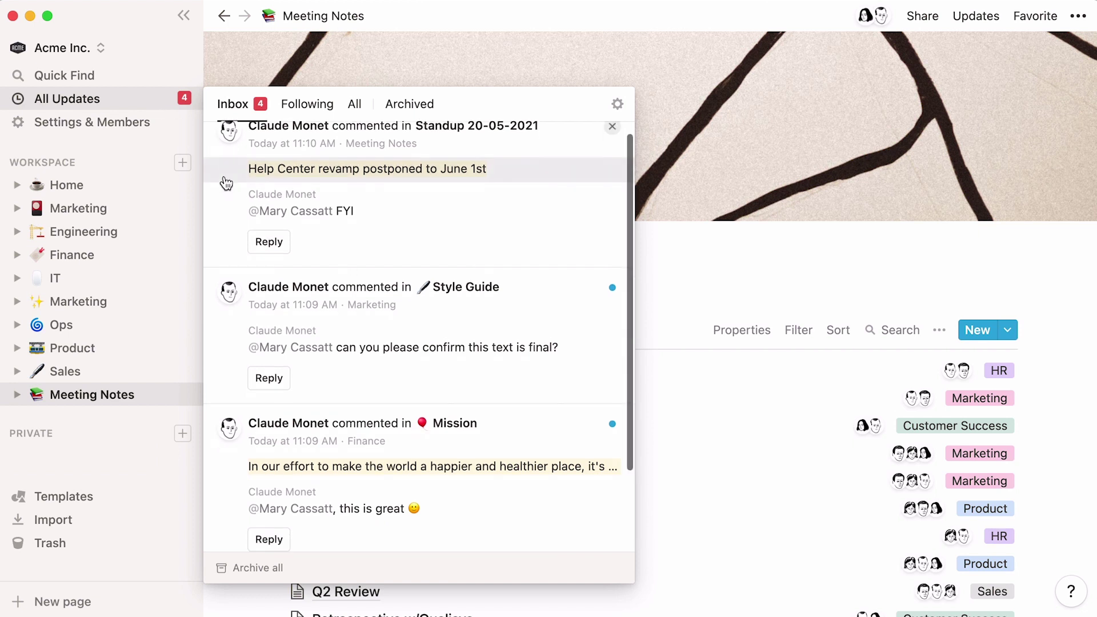
scroll(227, 183, down, 1)
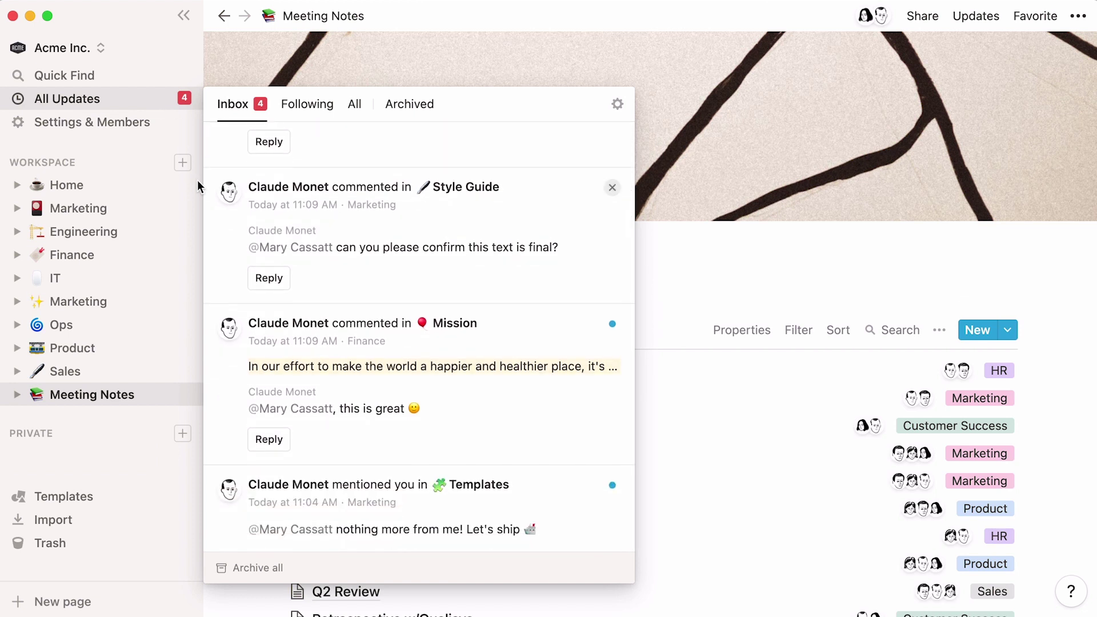
click(127, 183)
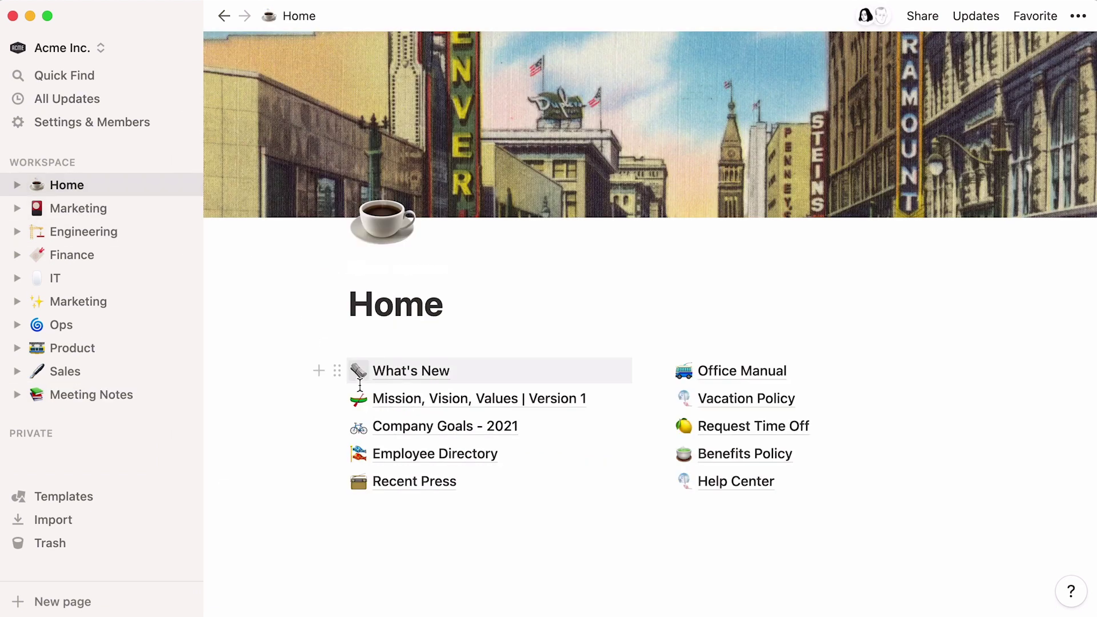
click(382, 409)
scroll(277, 448, down, 10)
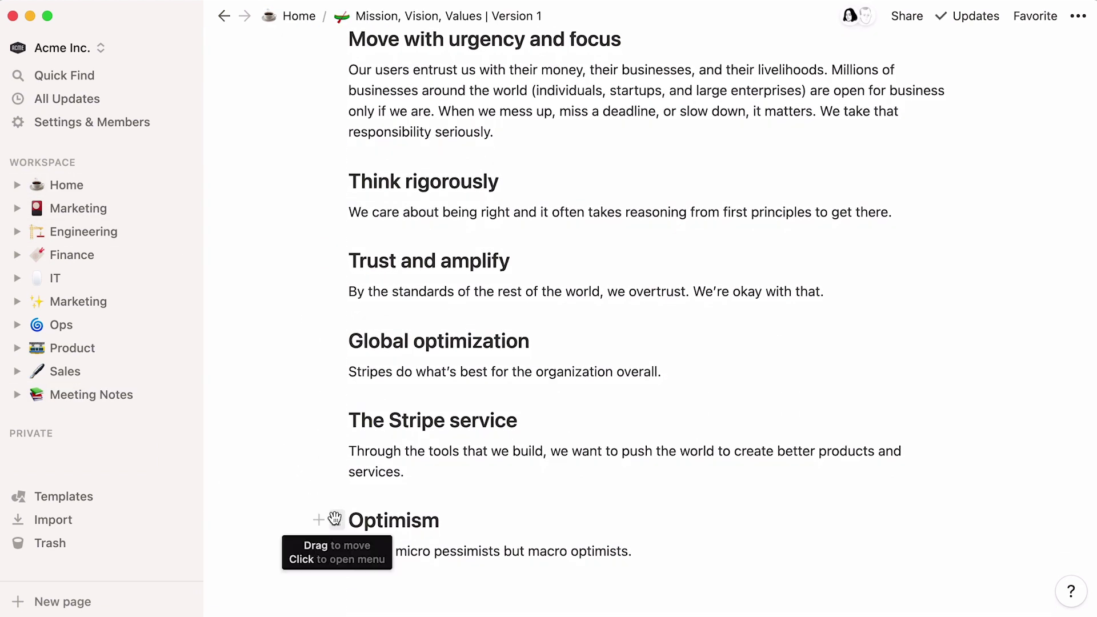
click(337, 521)
click(279, 512)
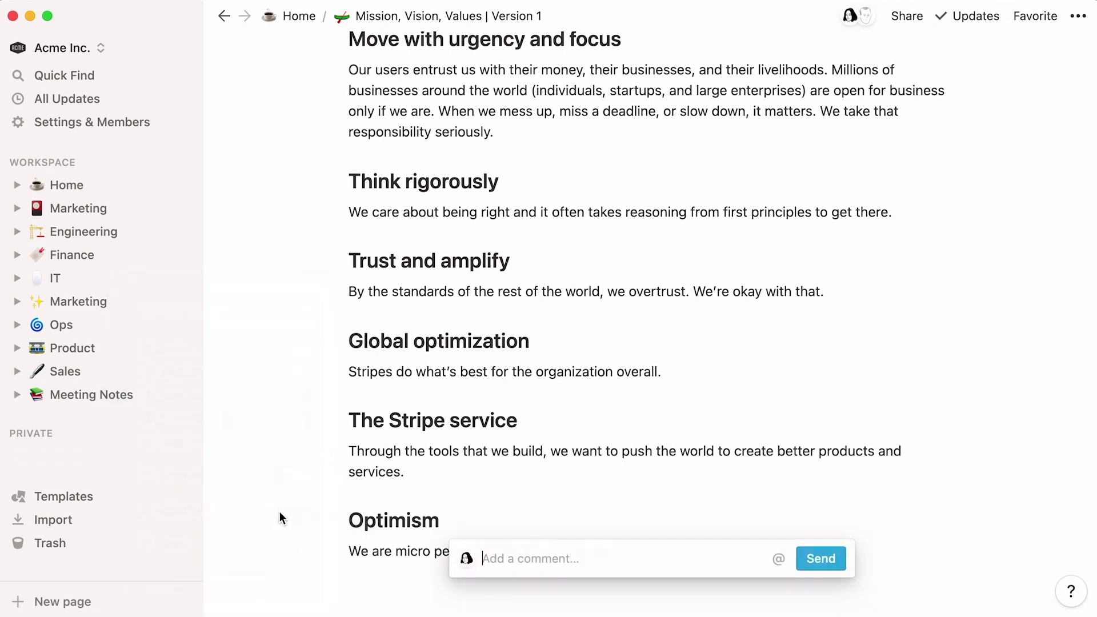
text(Can you clarify)
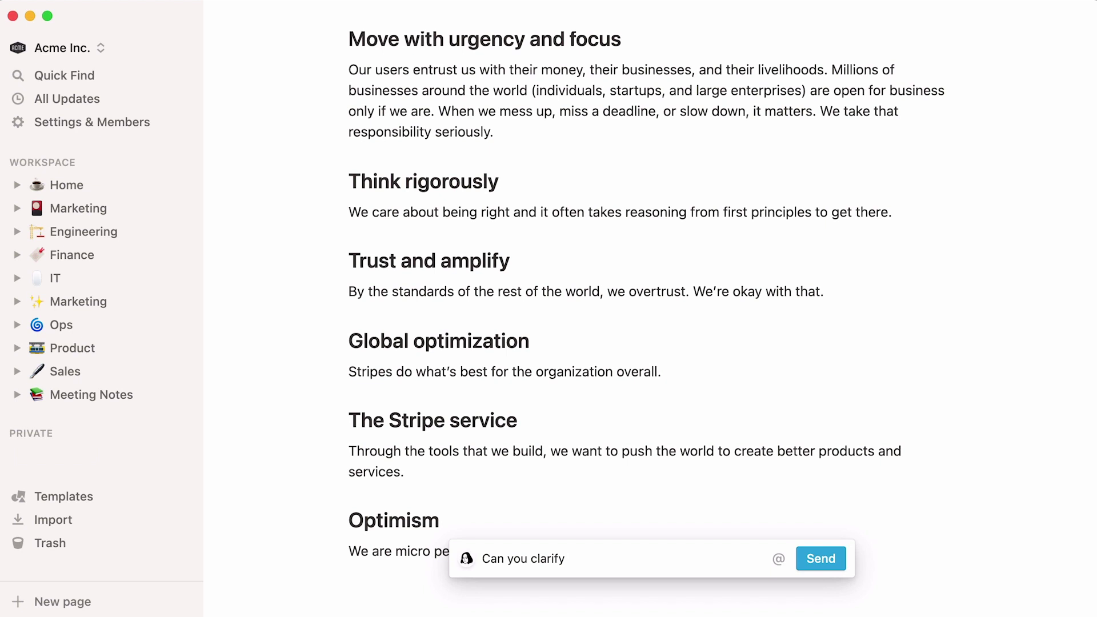
text(@claude)
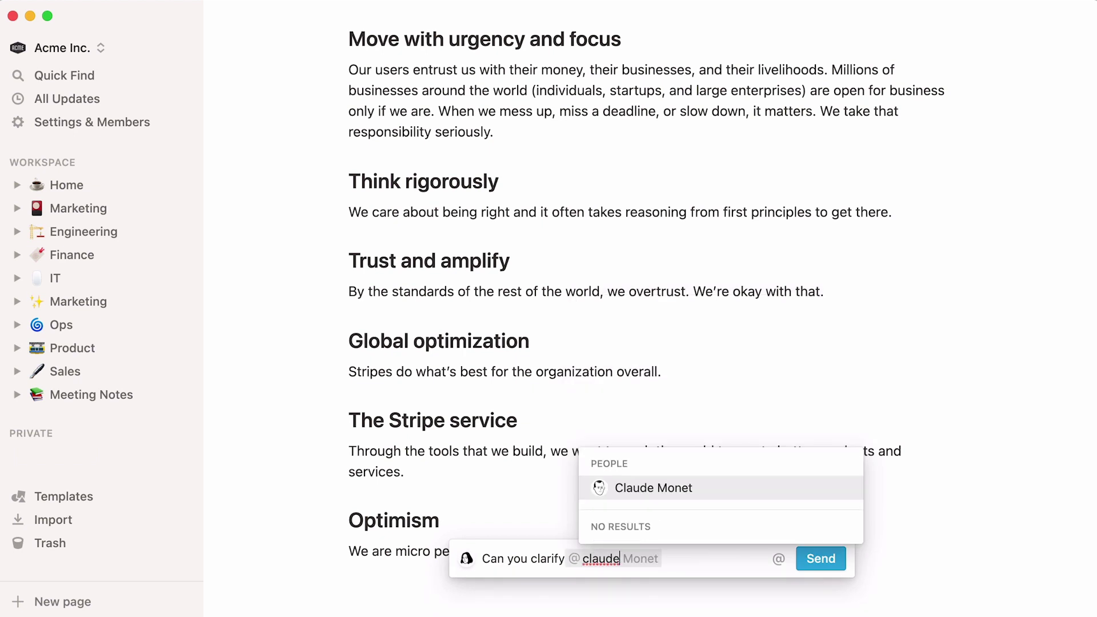
key(Return)
text(?)
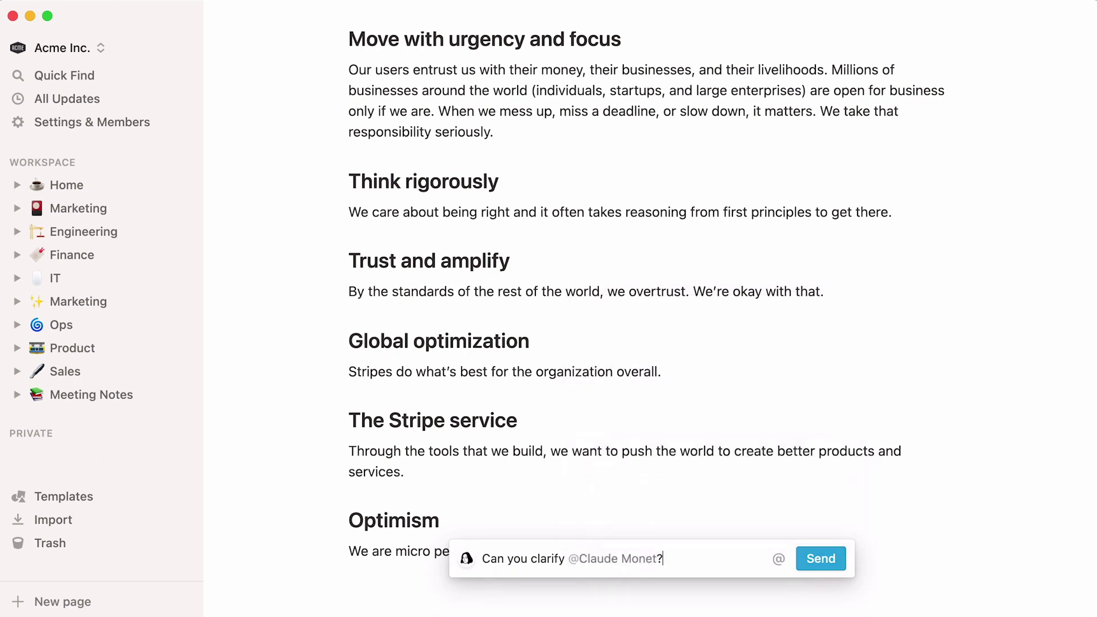
click(803, 564)
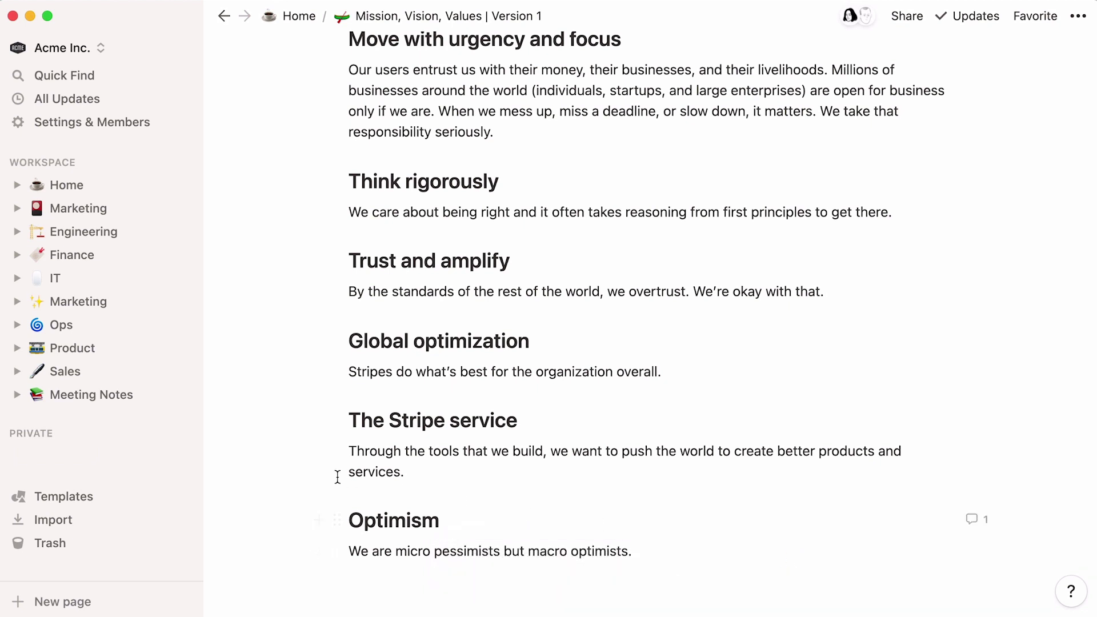
scroll(279, 469, up, 10)
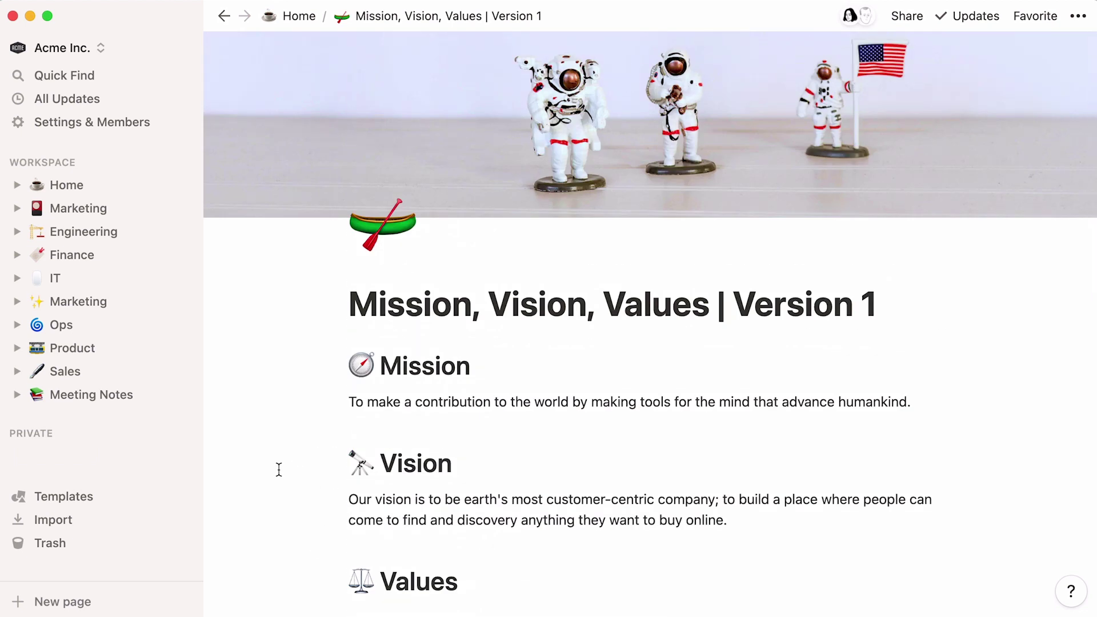
mouse_move(455, 303)
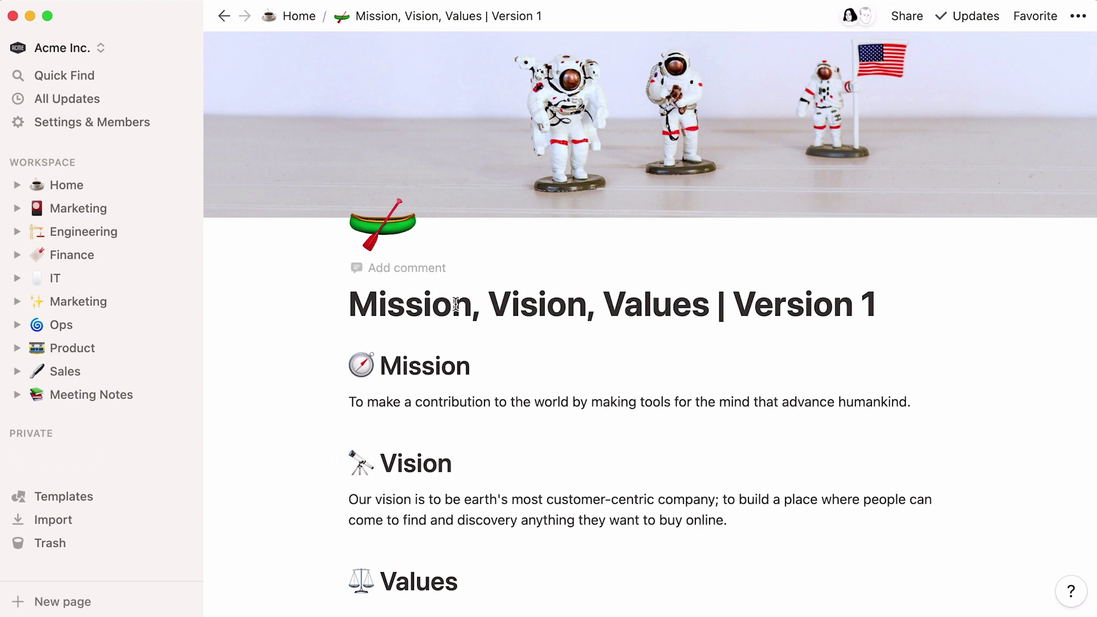
click(440, 279)
text(Fi)
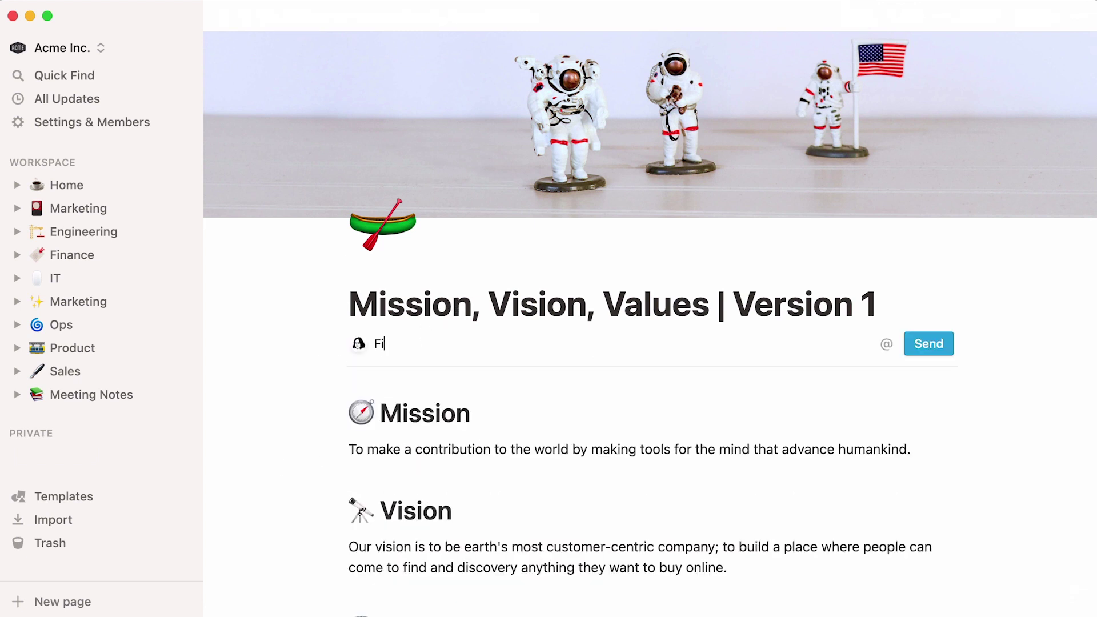
text(rst version below, @b)
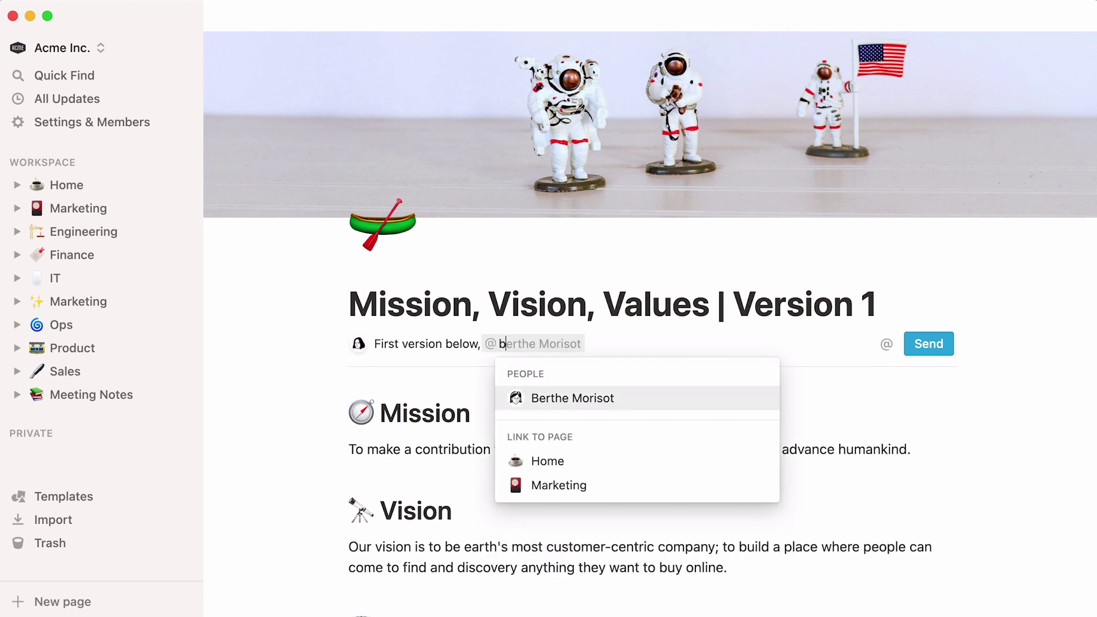
text(erthe)
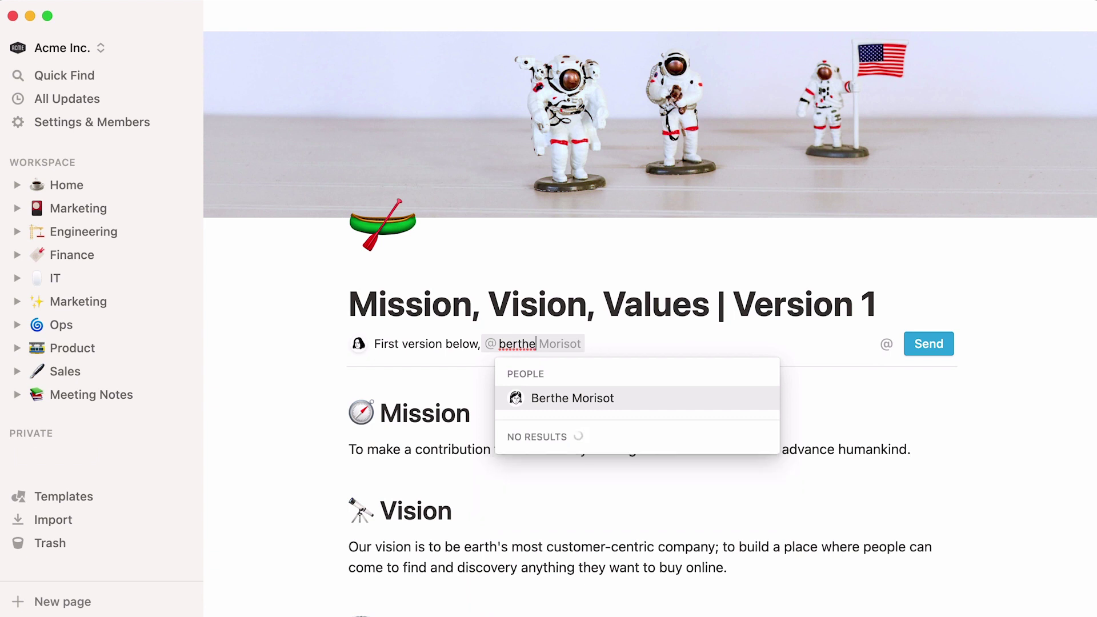
key(Return)
text(. Please let us know your thoughts :))
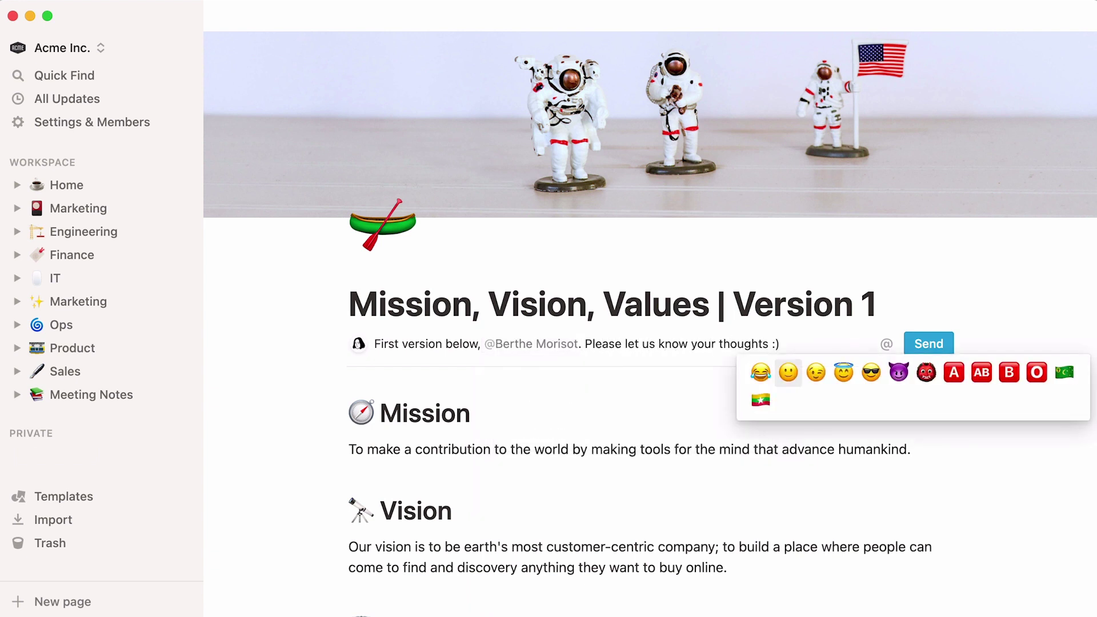
key(Return)
click(911, 349)
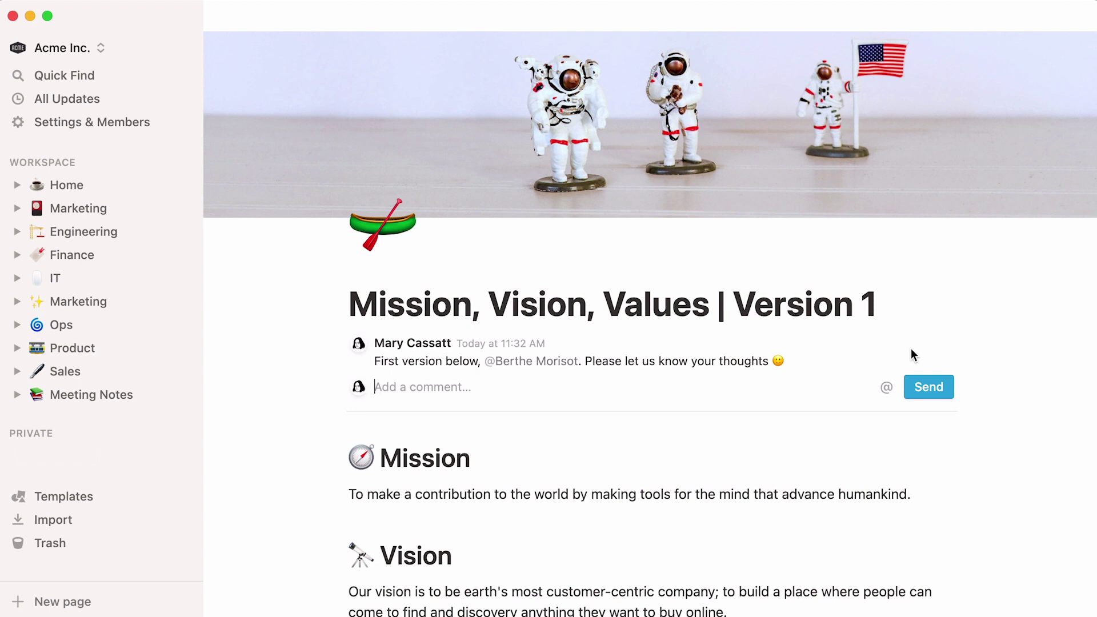
click(143, 394)
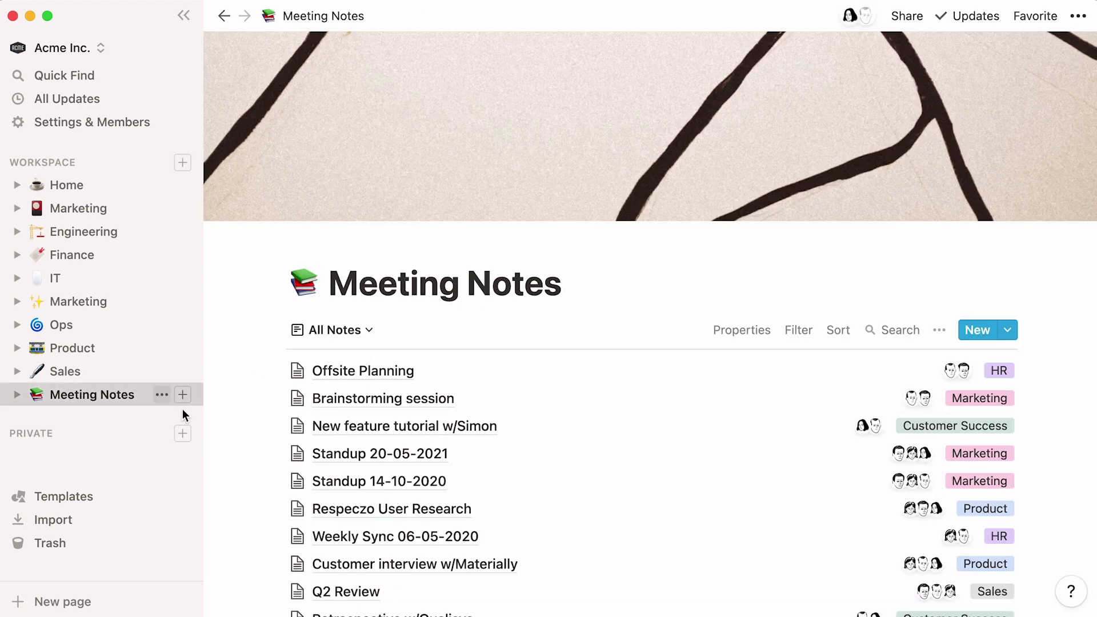
click(313, 462)
- Mention a teammate on the 'Upload new Help Center article' action item, then close the standup note
scroll(166, 504, down, 5)
click(587, 472)
text(@pierre)
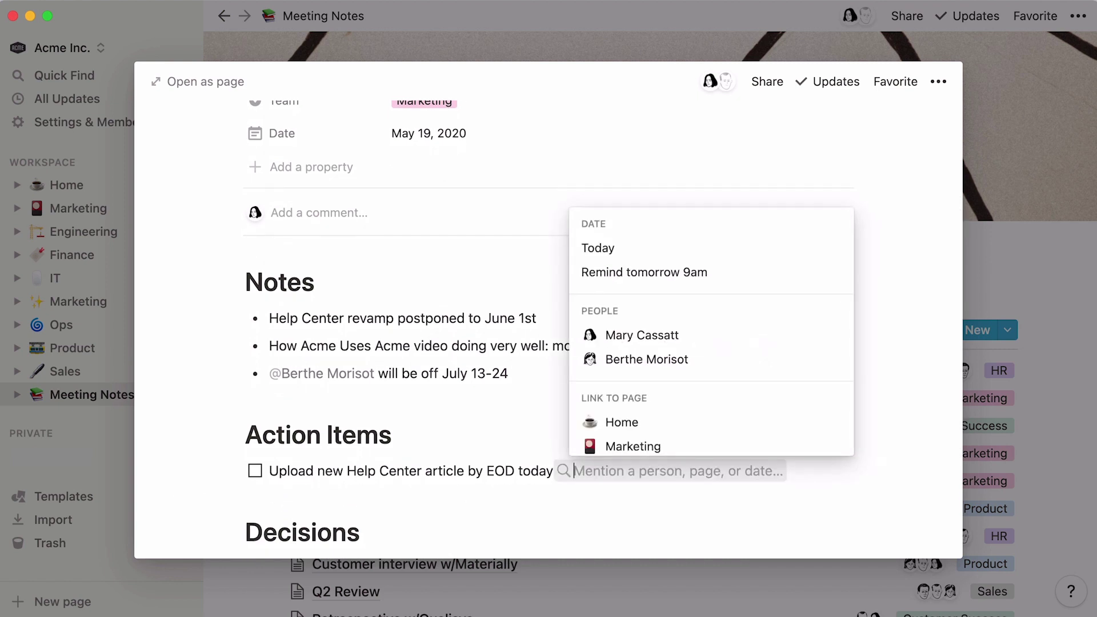
key(Return)
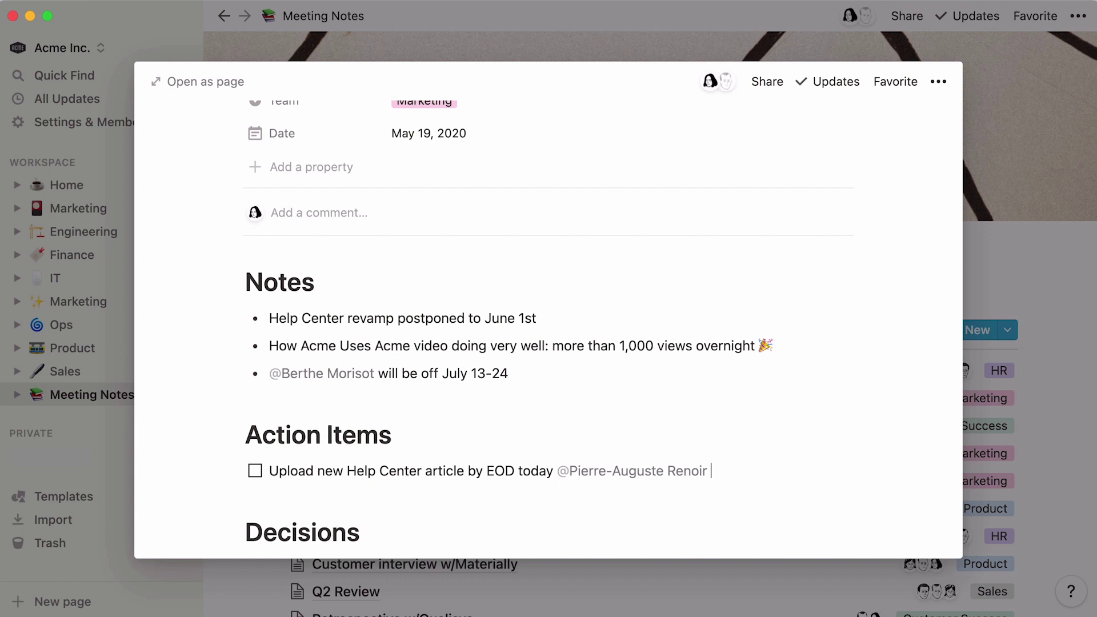
scroll(549, 320, up, 5)
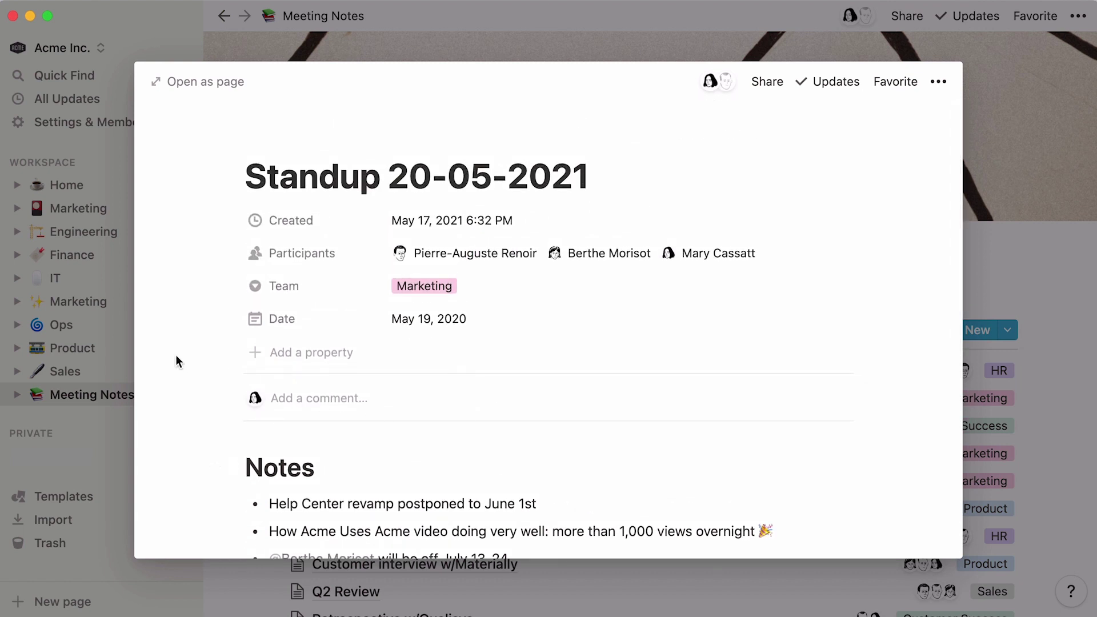
click(116, 341)
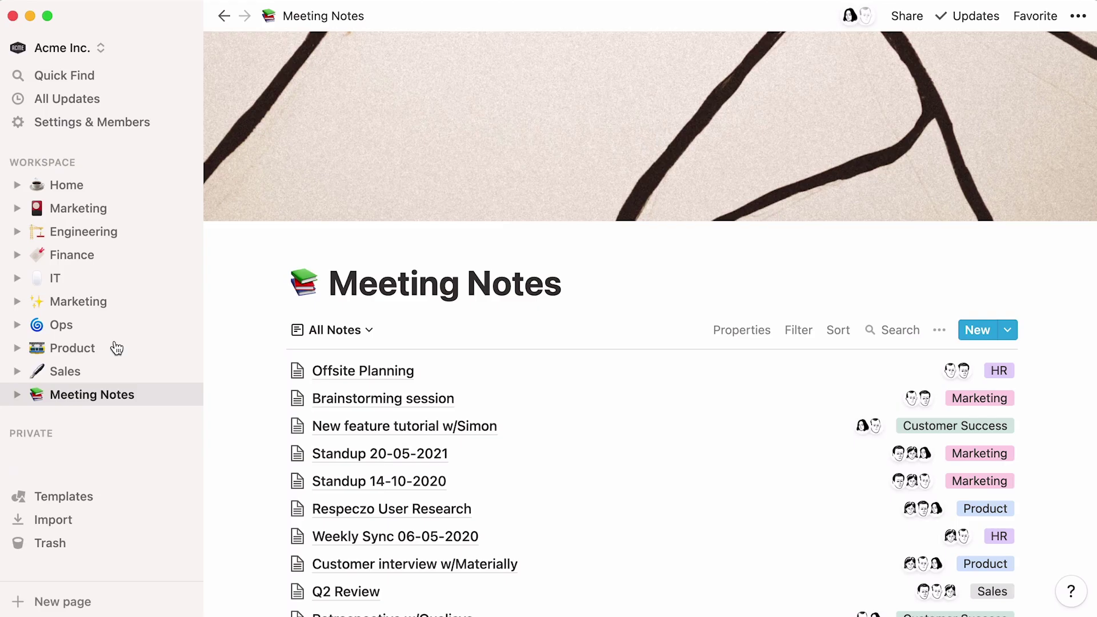
- Reply 'It is! Thanks!' to the Style Guide comment in the updates inbox, then close the inbox
click(108, 100)
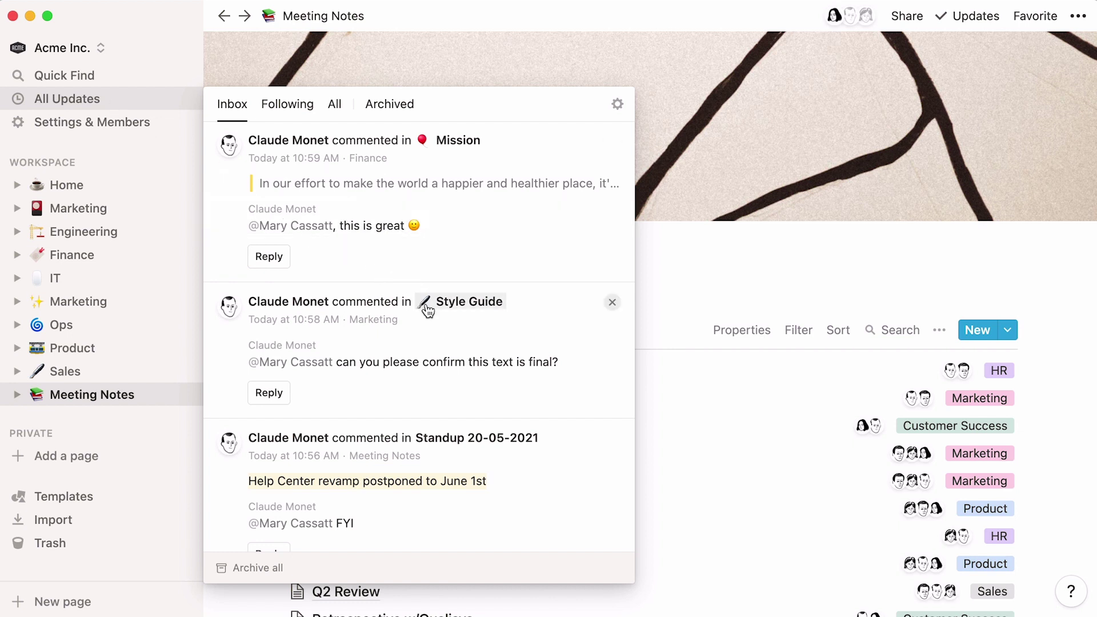
click(258, 400)
text(It is! Thanks!)
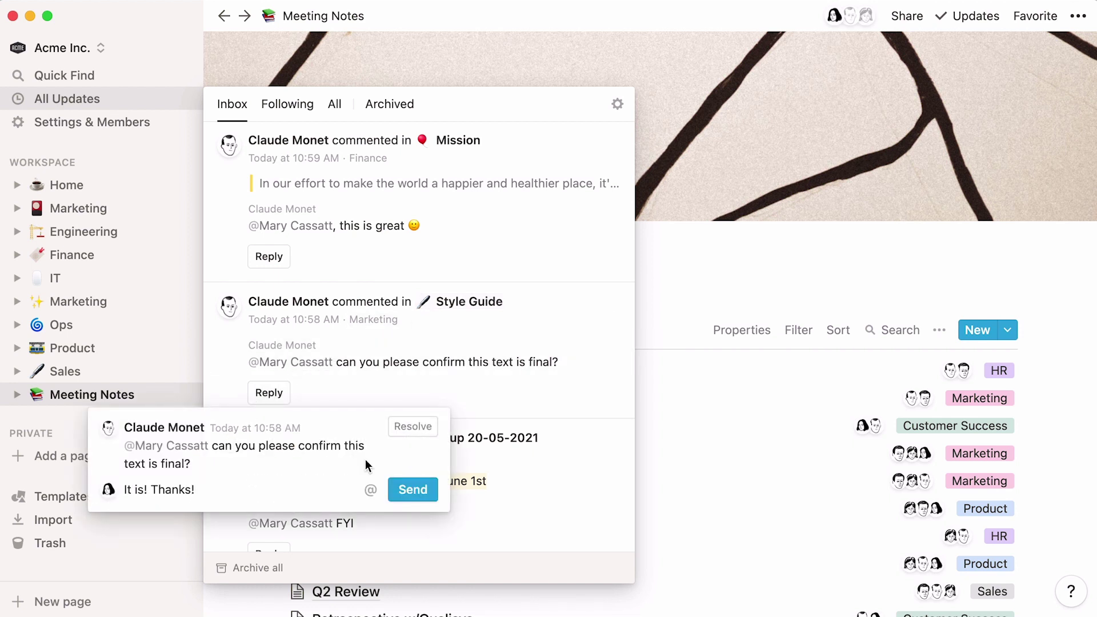
key(Return)
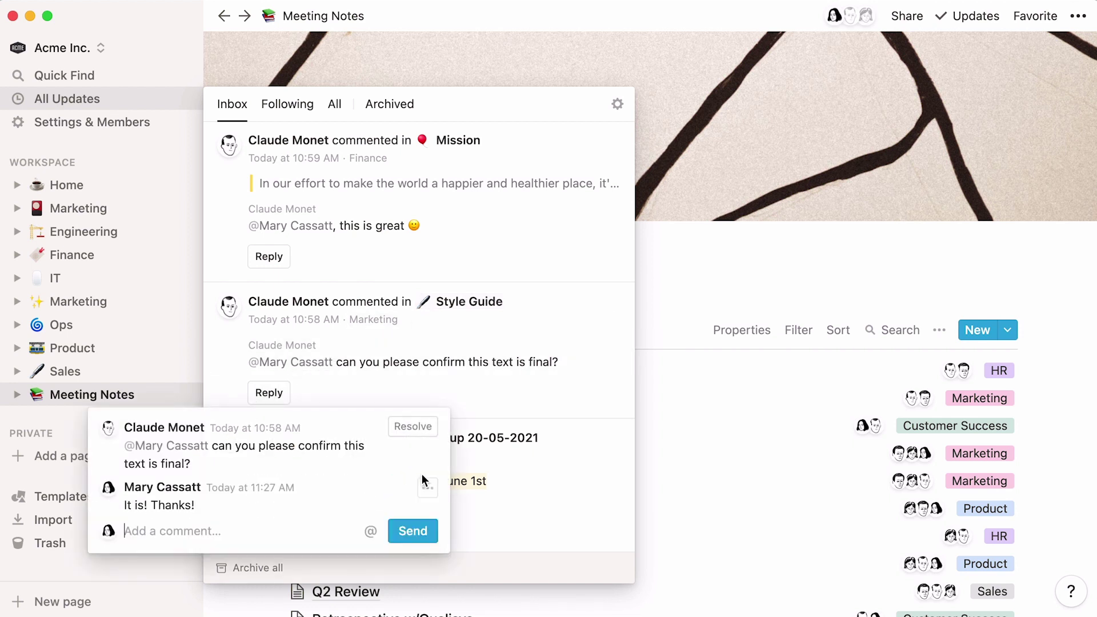
click(575, 389)
click(652, 337)
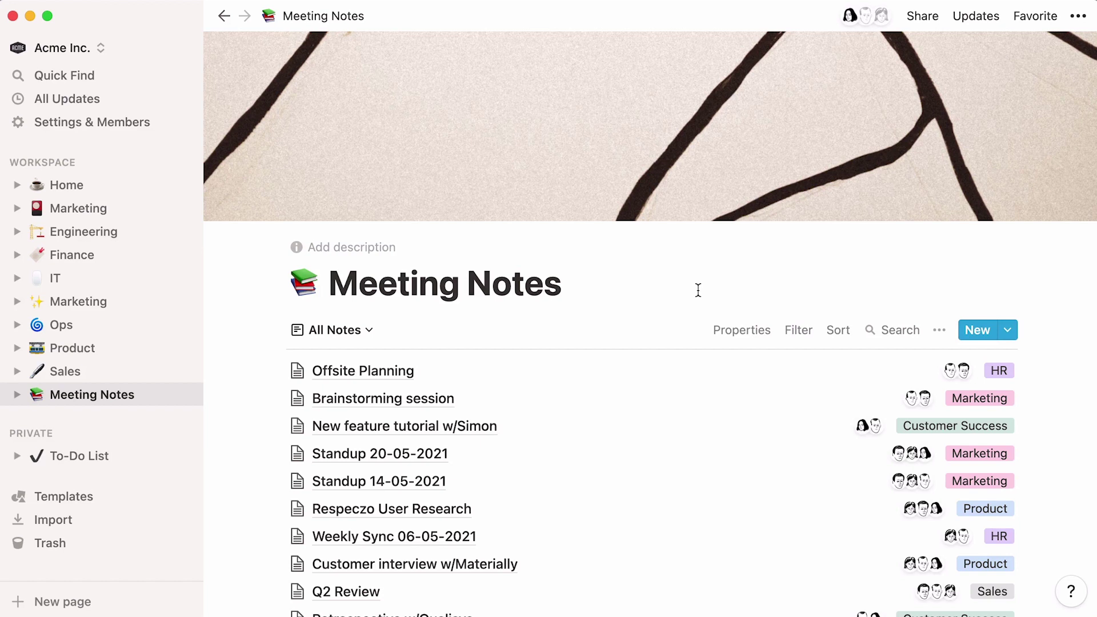
- Go through the To-Do List to the Careers page and scroll through its content and comments
click(139, 465)
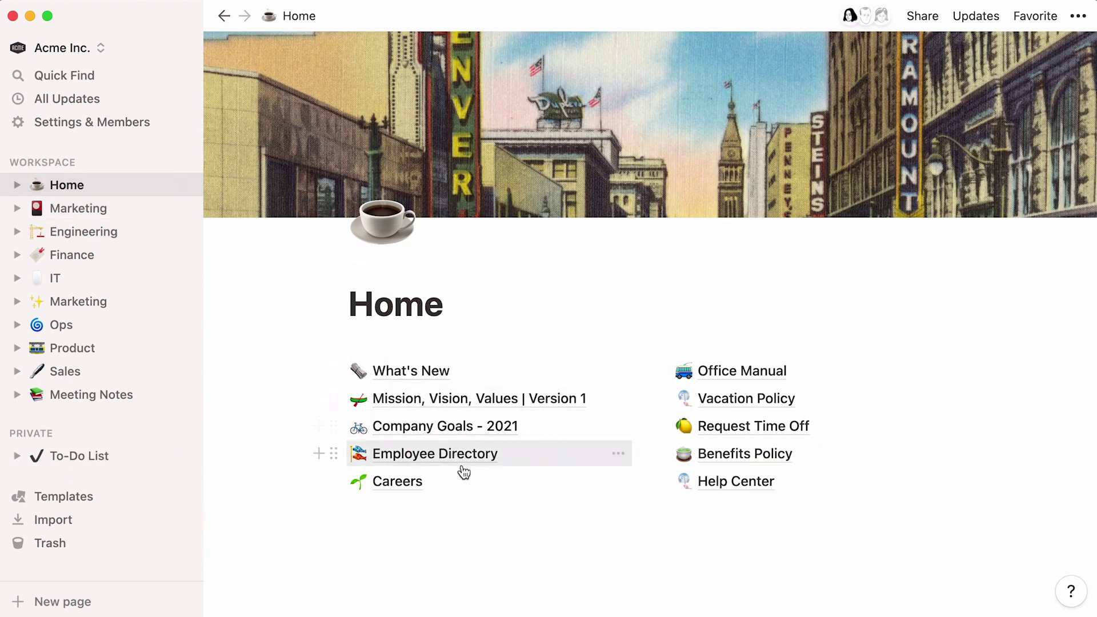
click(470, 484)
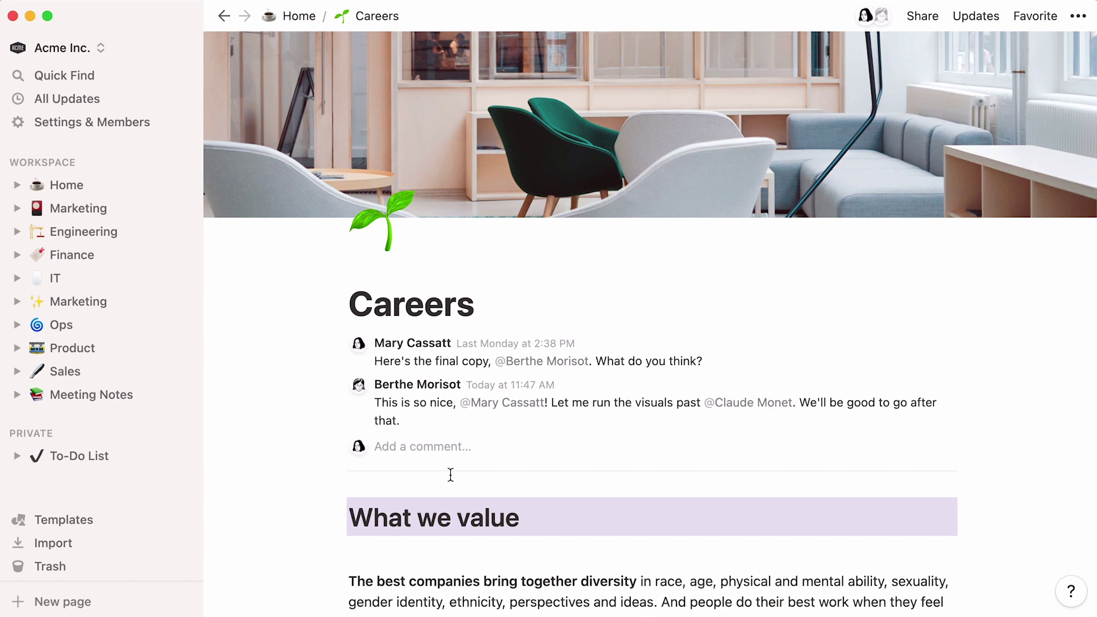
scroll(255, 520, down, 5)
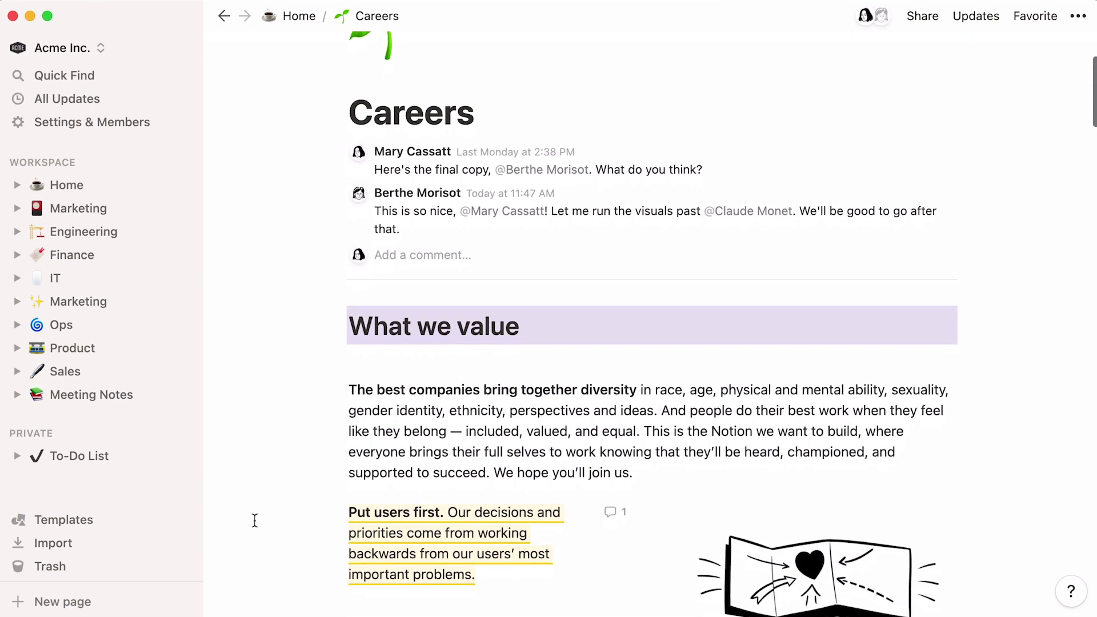
scroll(254, 520, down, 3)
scroll(255, 520, down, 2)
scroll(252, 519, up, 10)
mouse_move(765, 196)
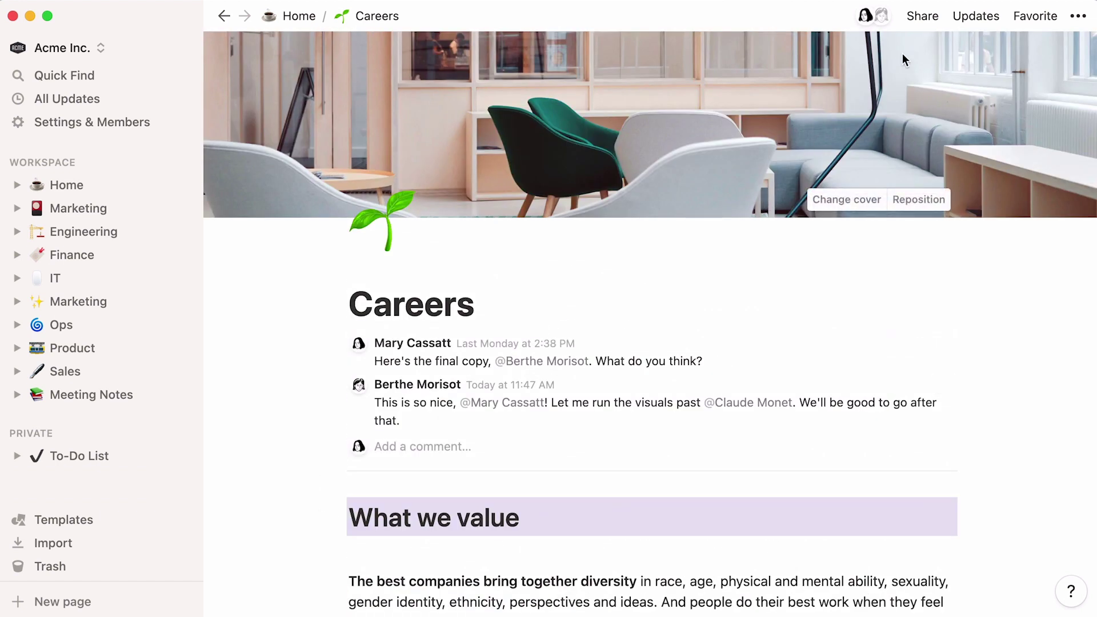
- Set Everyone at Acme Inc. to No access on Careers and grant the People Team Full access
click(927, 22)
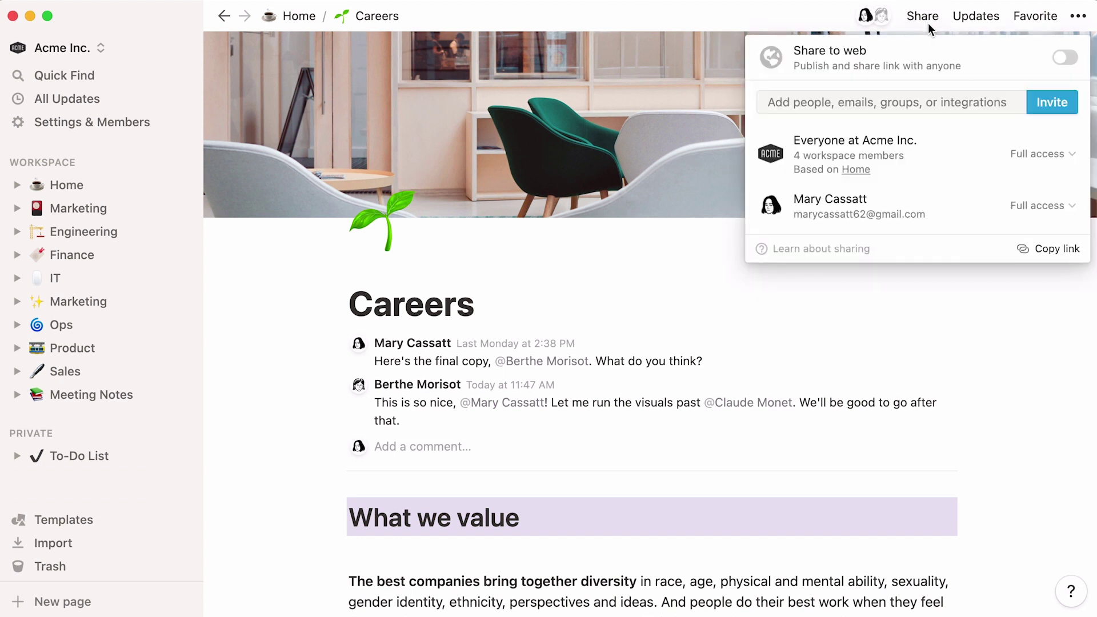
click(1017, 158)
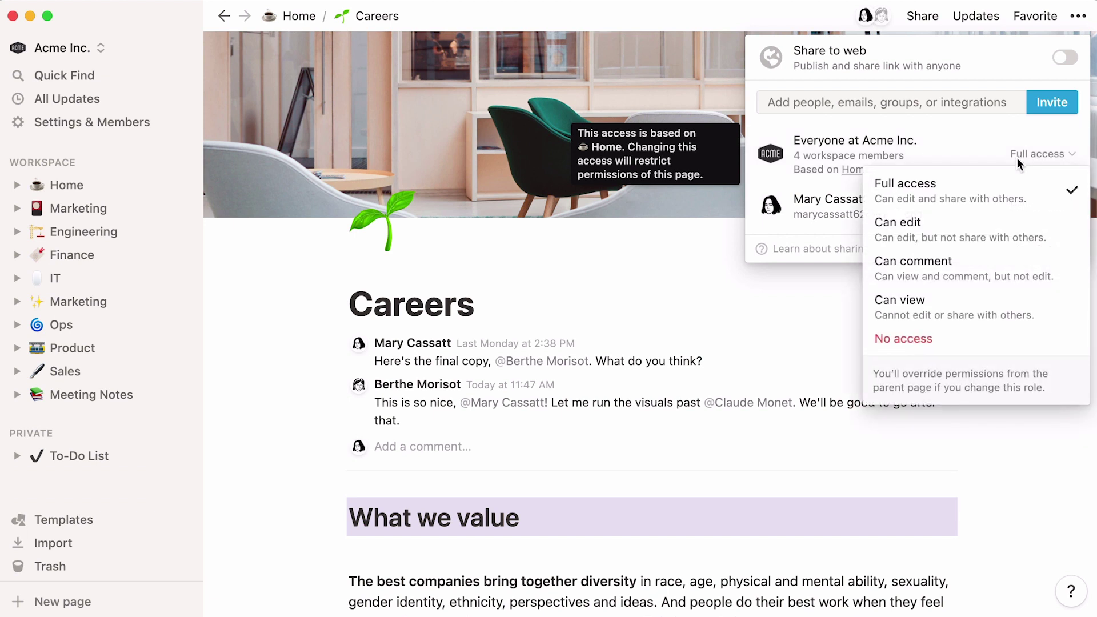
click(988, 338)
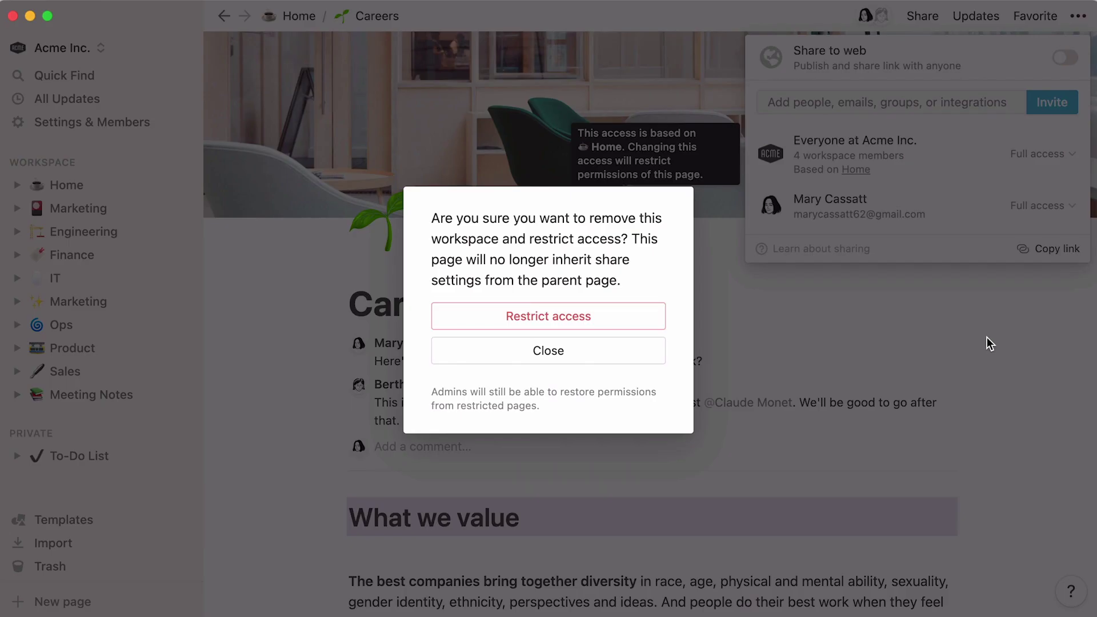
click(651, 318)
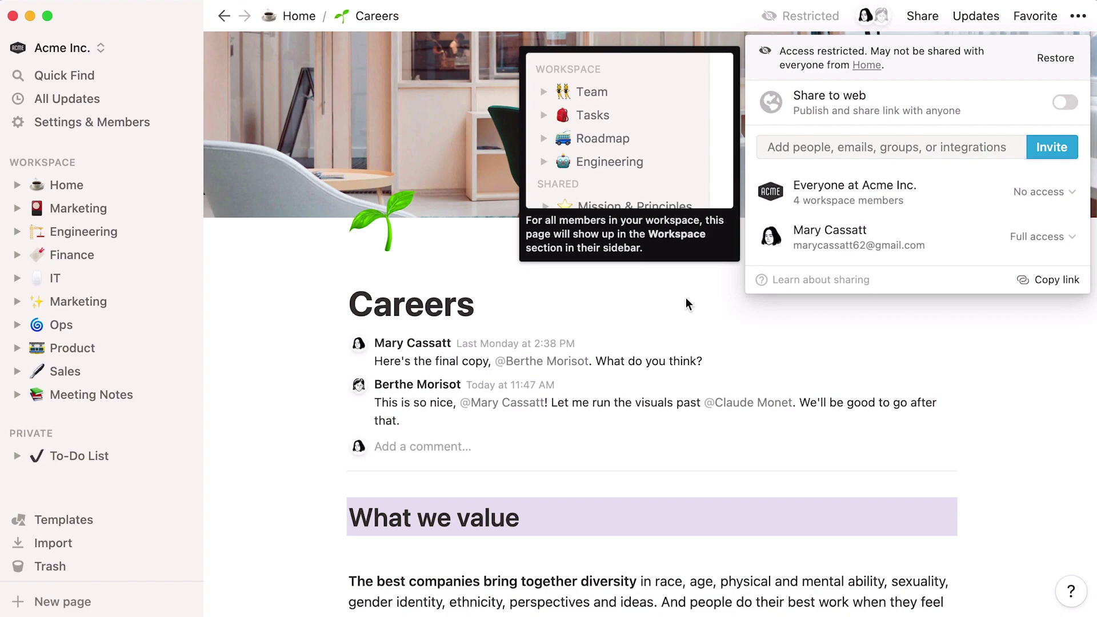
click(1051, 158)
click(676, 254)
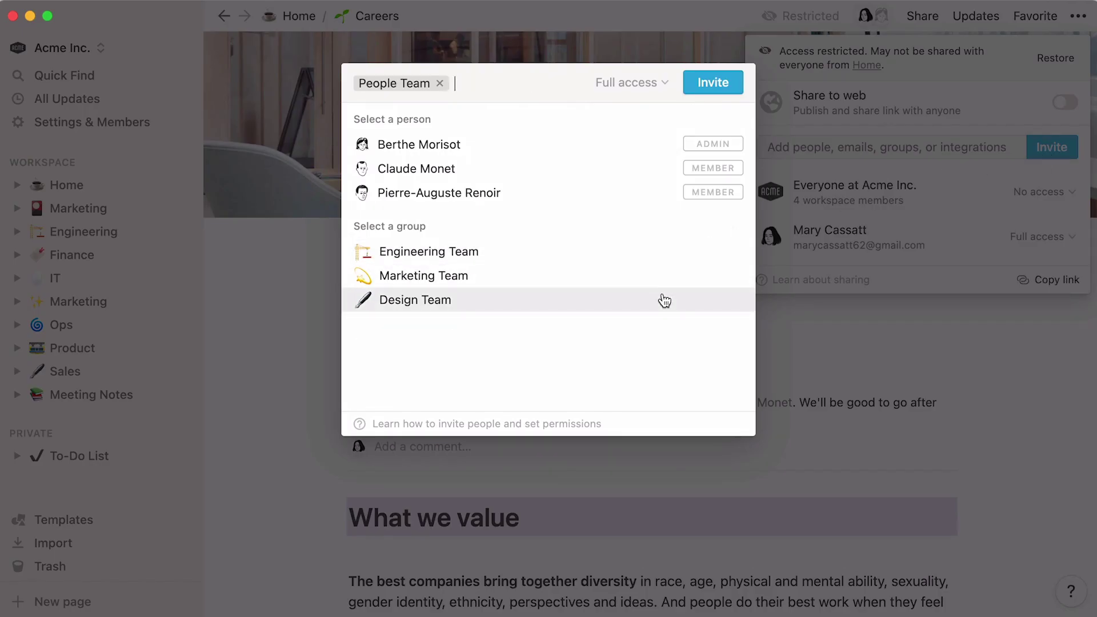
click(708, 89)
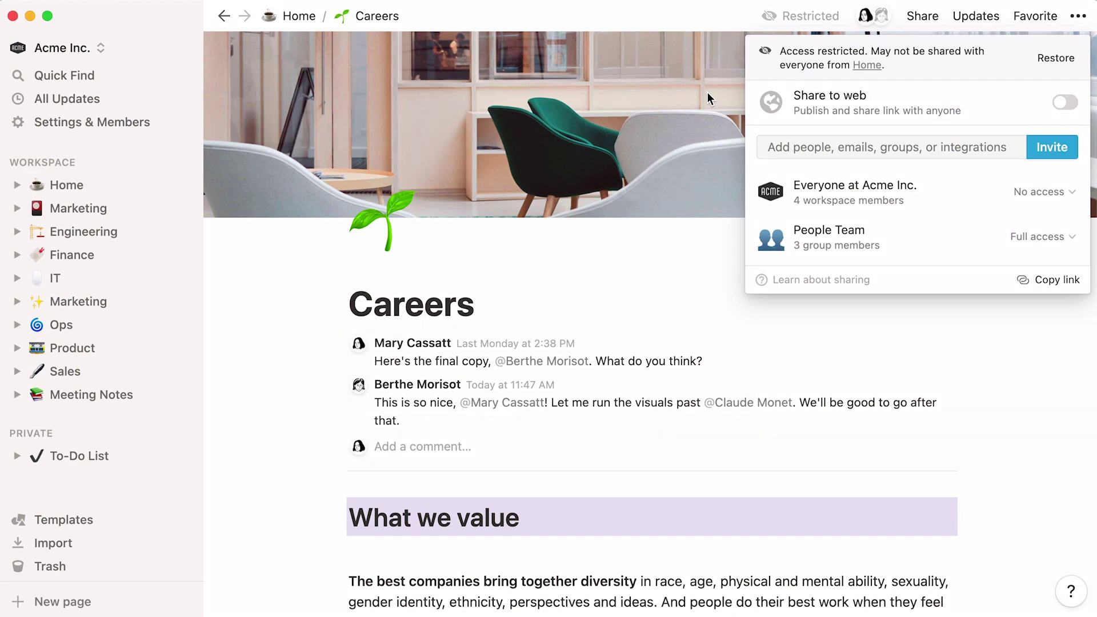
click(707, 91)
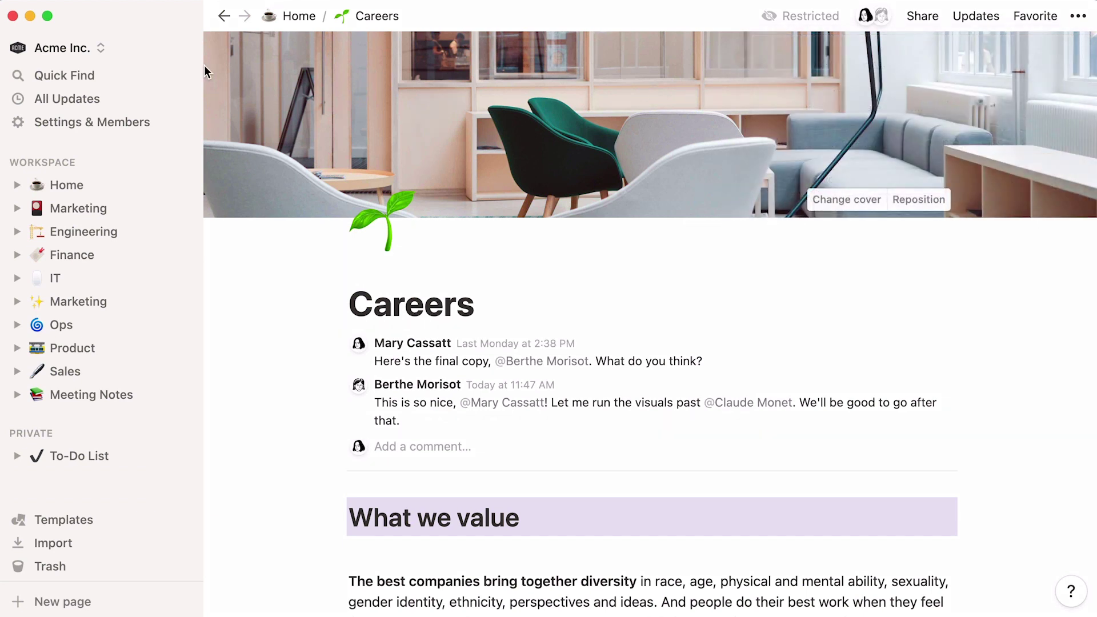
- Search Quick Find for 'playbook' and open the Playbook page under Sales
click(107, 70)
text(playbook)
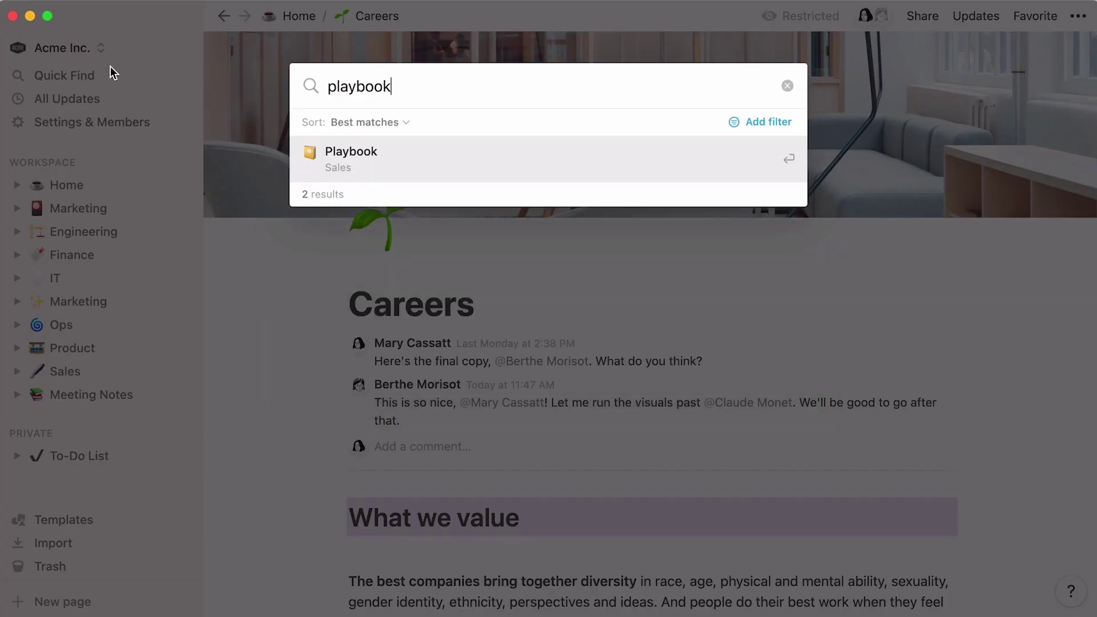
click(307, 160)
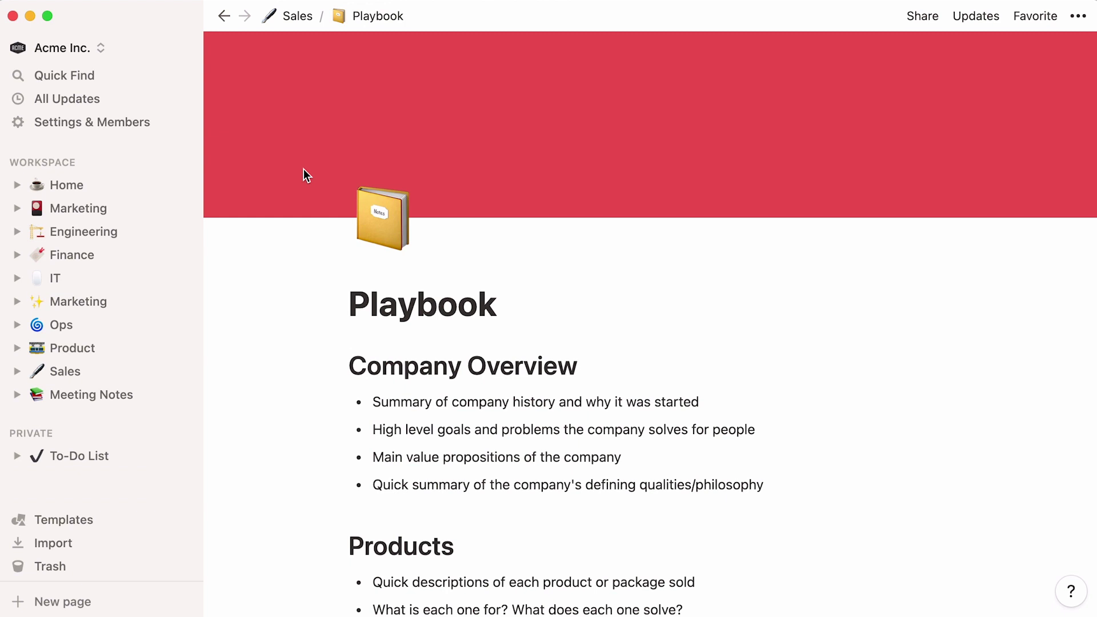
- Visit Marketing and its Style Guide, then Engineering's Roadmap board and its list of views
click(116, 212)
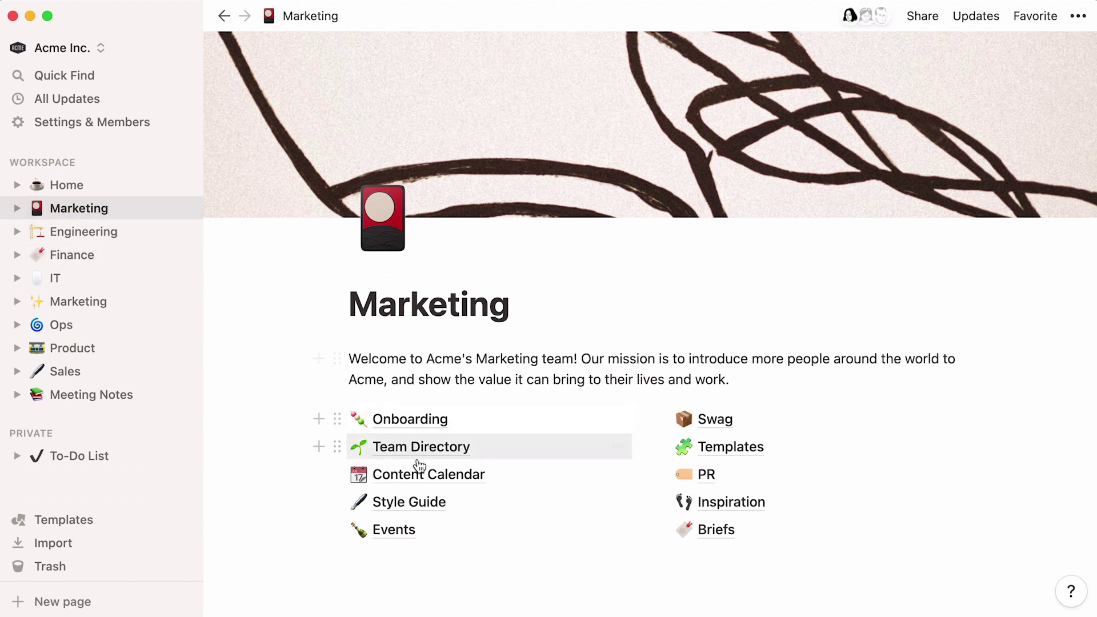
click(409, 502)
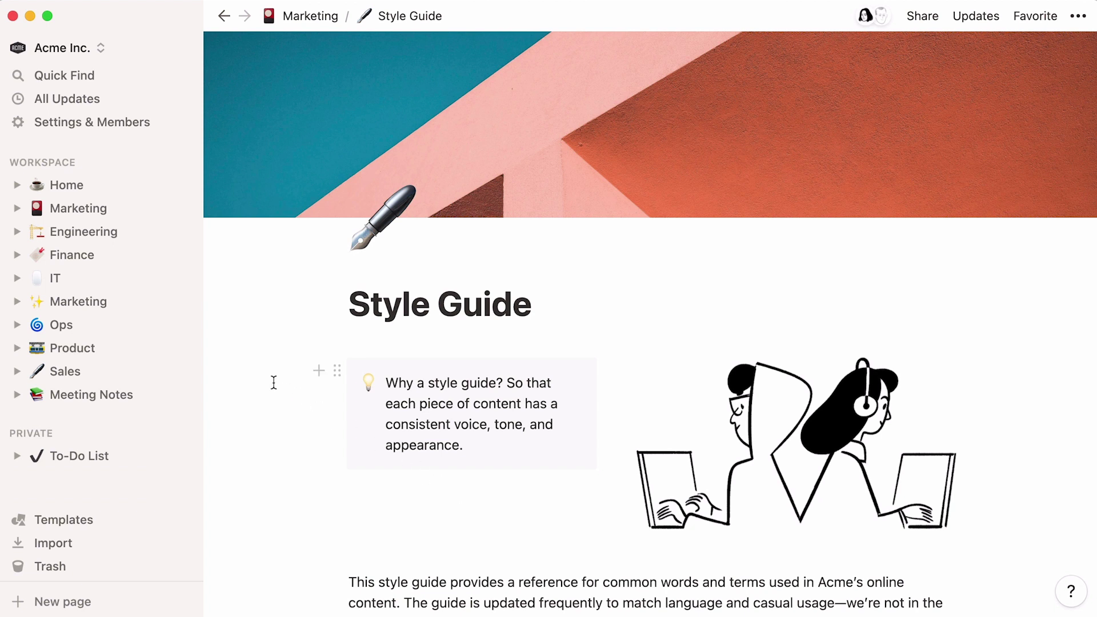
click(124, 239)
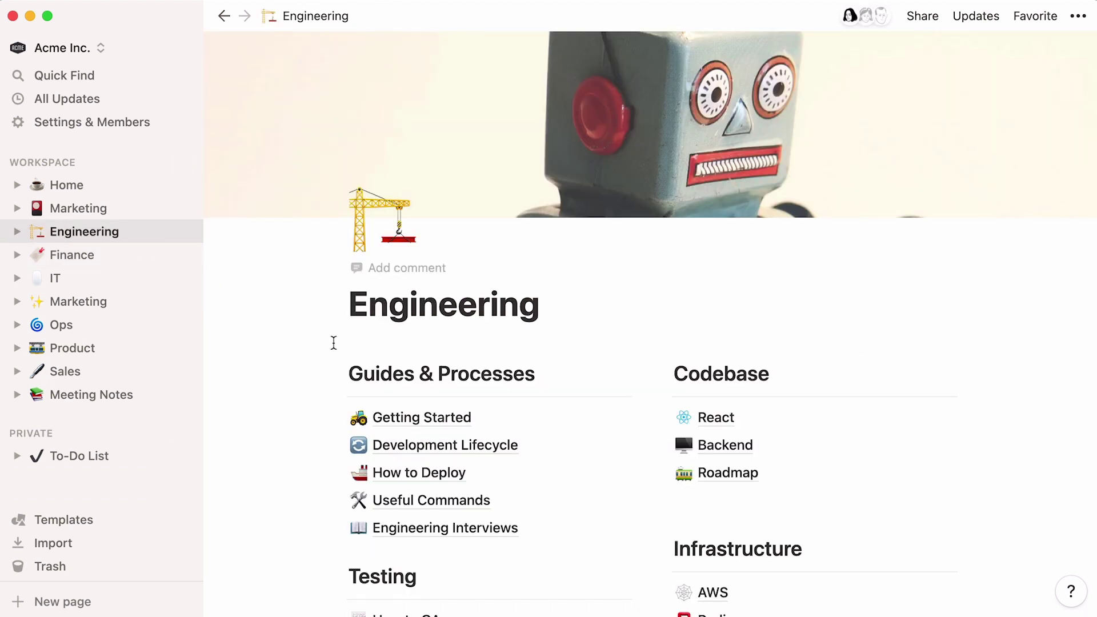
click(695, 487)
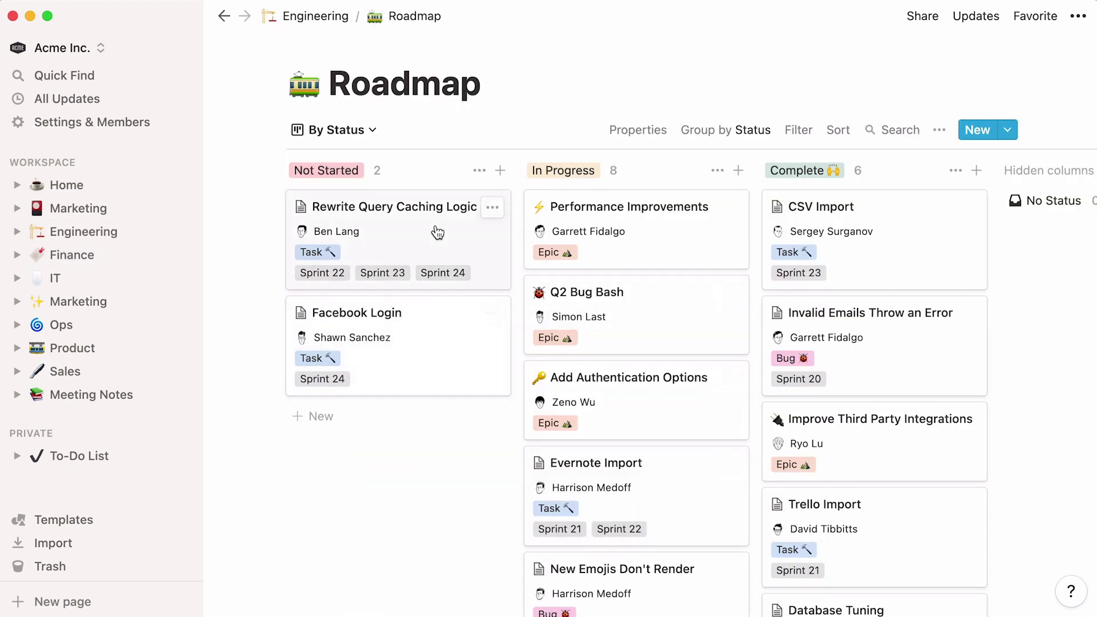
click(376, 137)
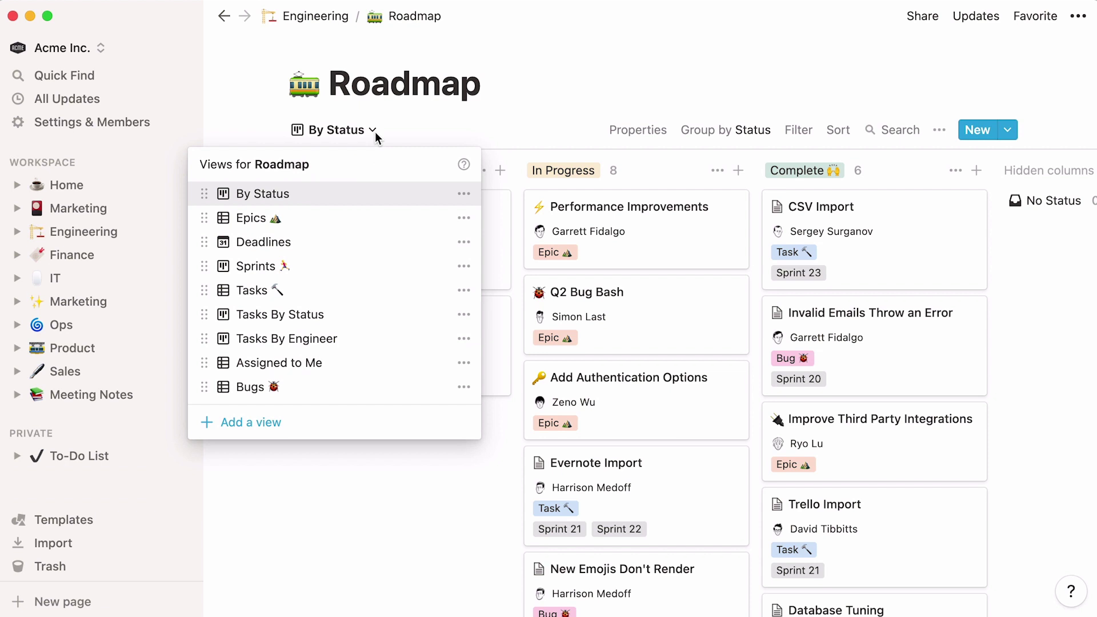
- Check who Mission, Vision, Values | Version 1 is shared with, then return to Home
click(96, 186)
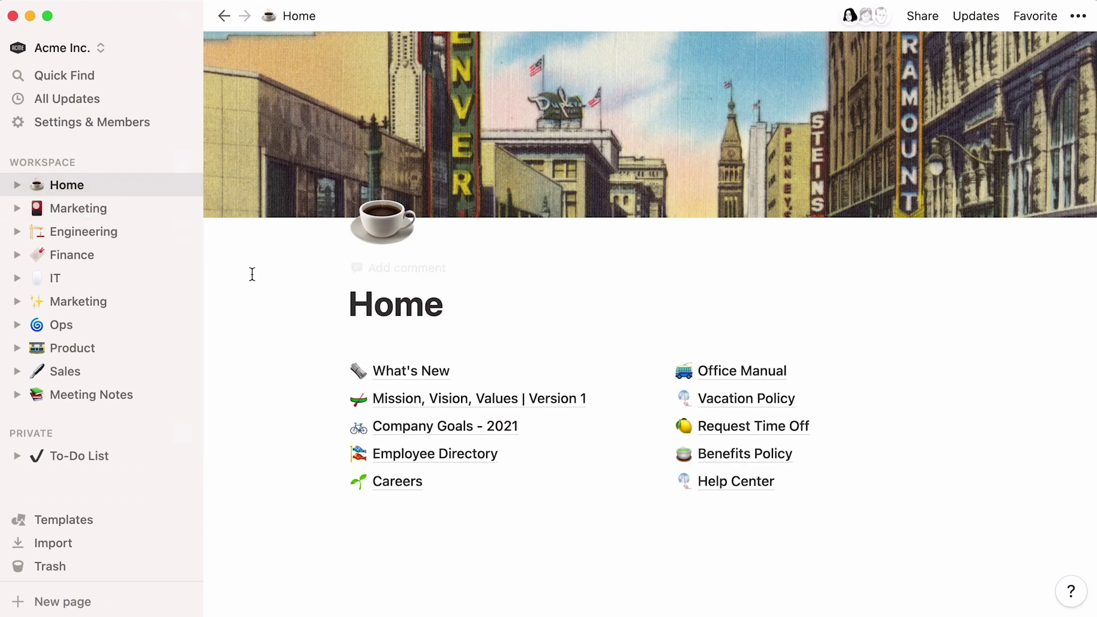
click(381, 399)
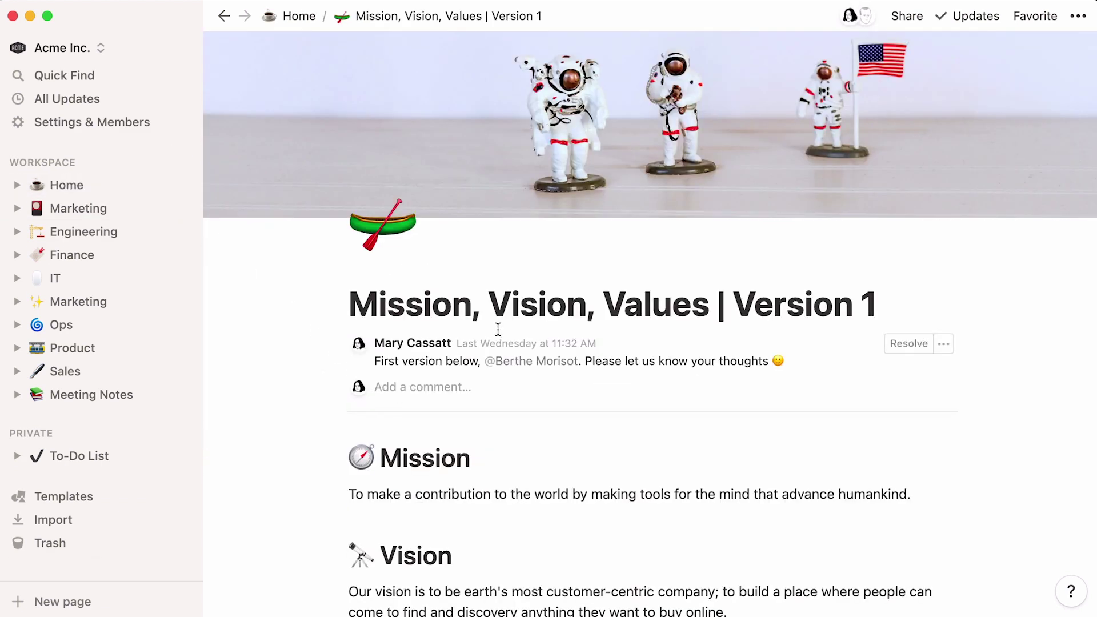
click(905, 18)
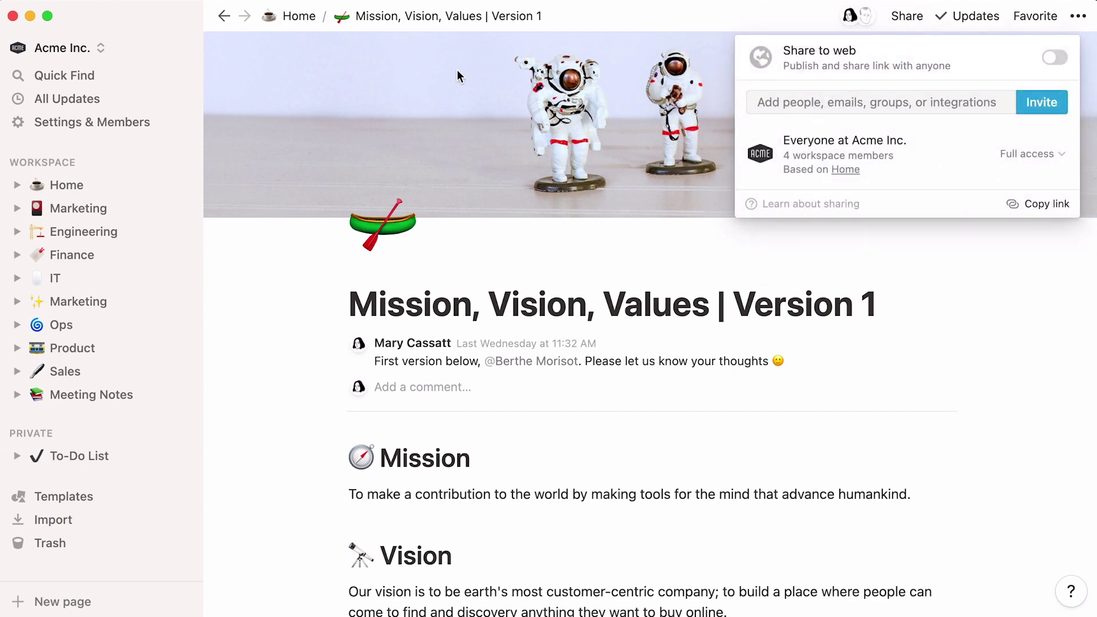
click(133, 81)
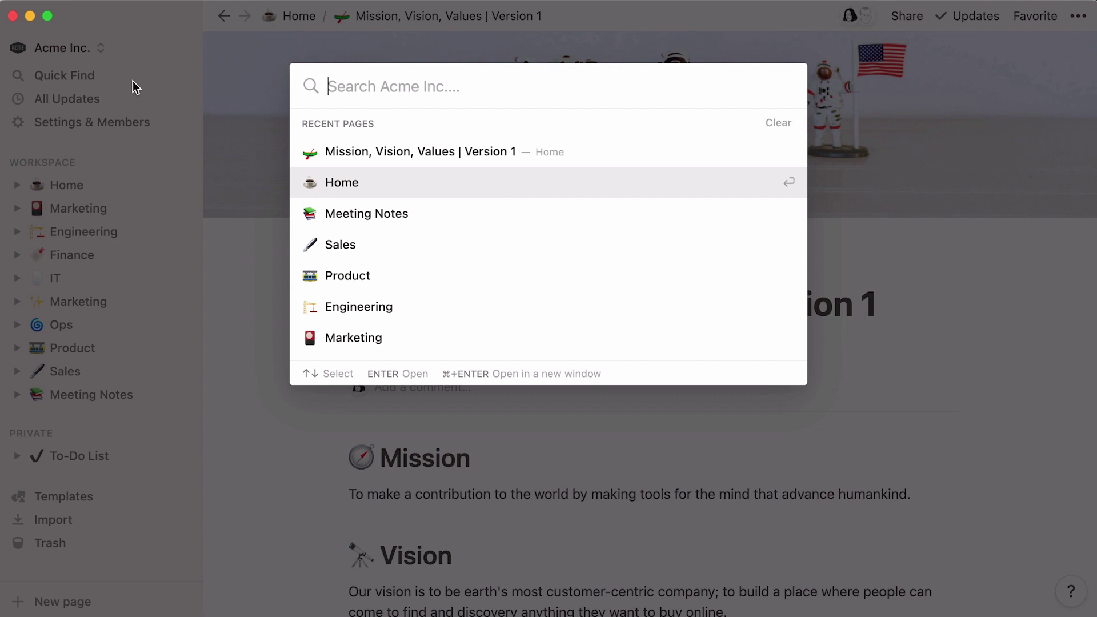
click(133, 81)
click(115, 194)
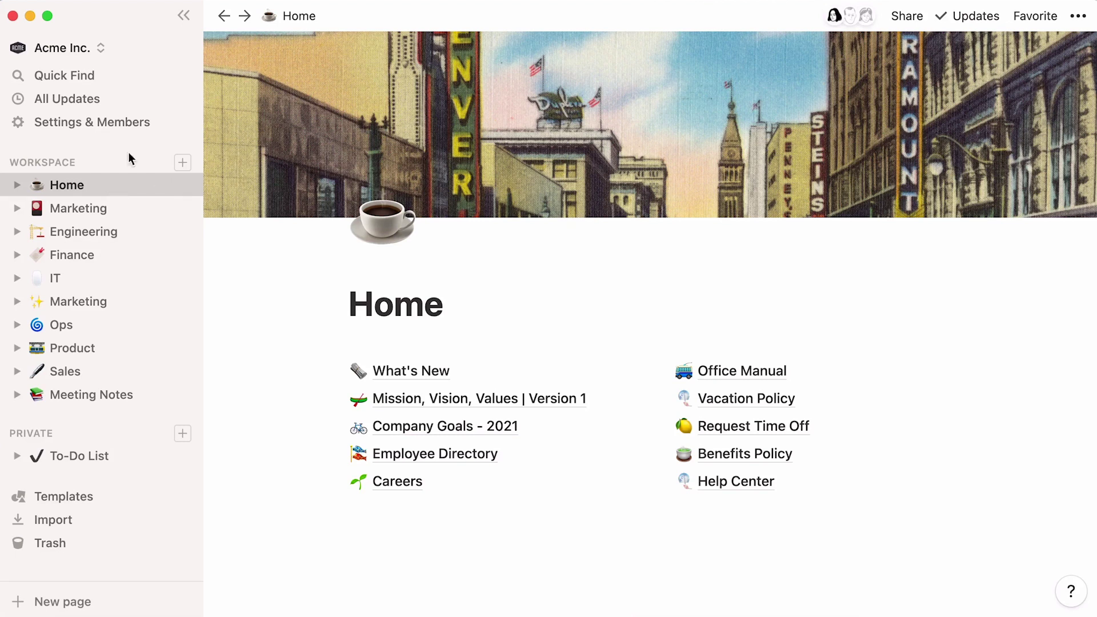
- Collapse and re-dock the sidebar, then go through Marketing, Engineering and Product to Meeting Notes
click(185, 21)
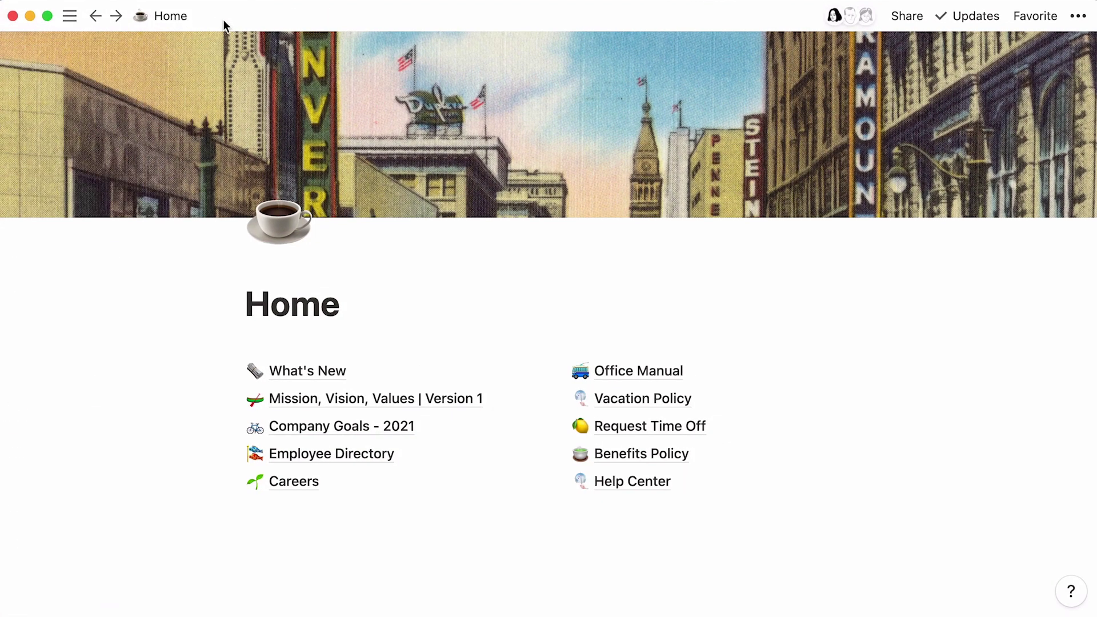
click(69, 16)
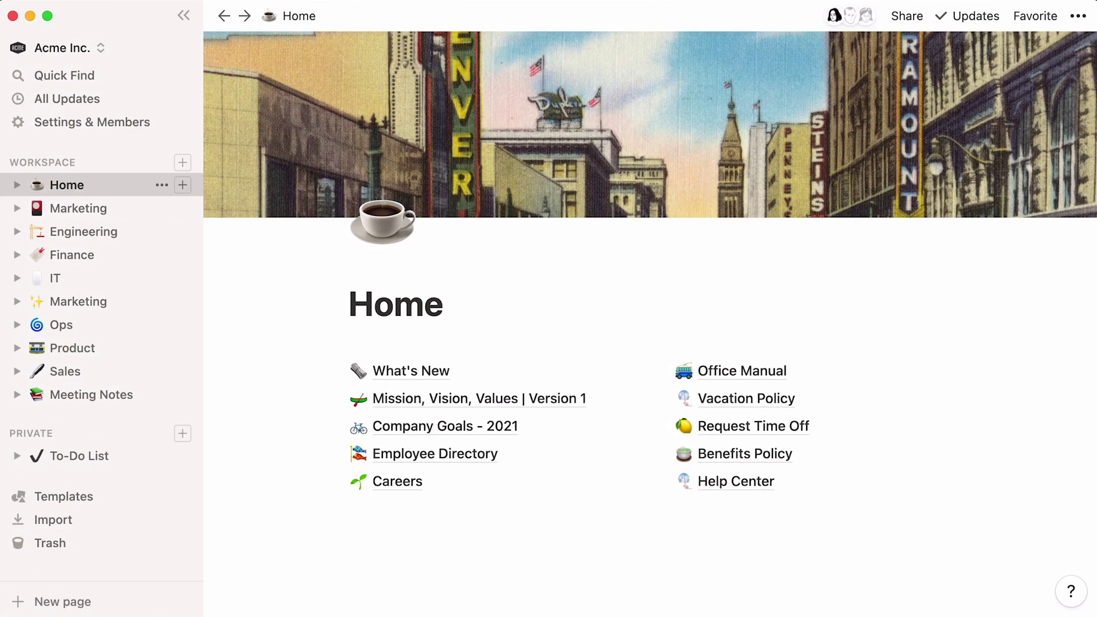
click(78, 208)
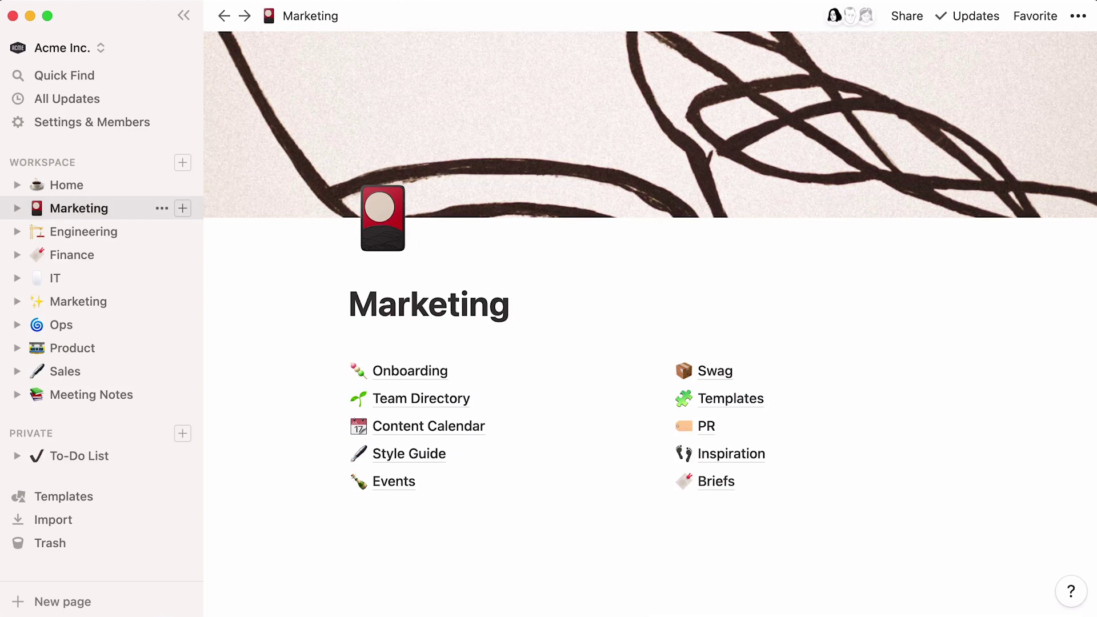
click(84, 231)
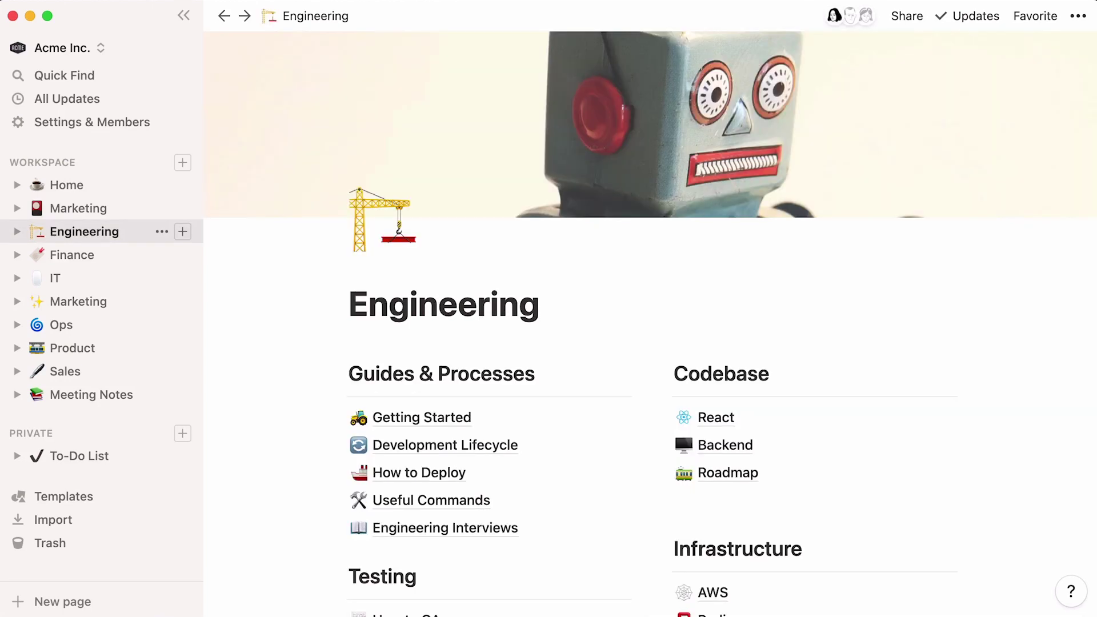
click(73, 348)
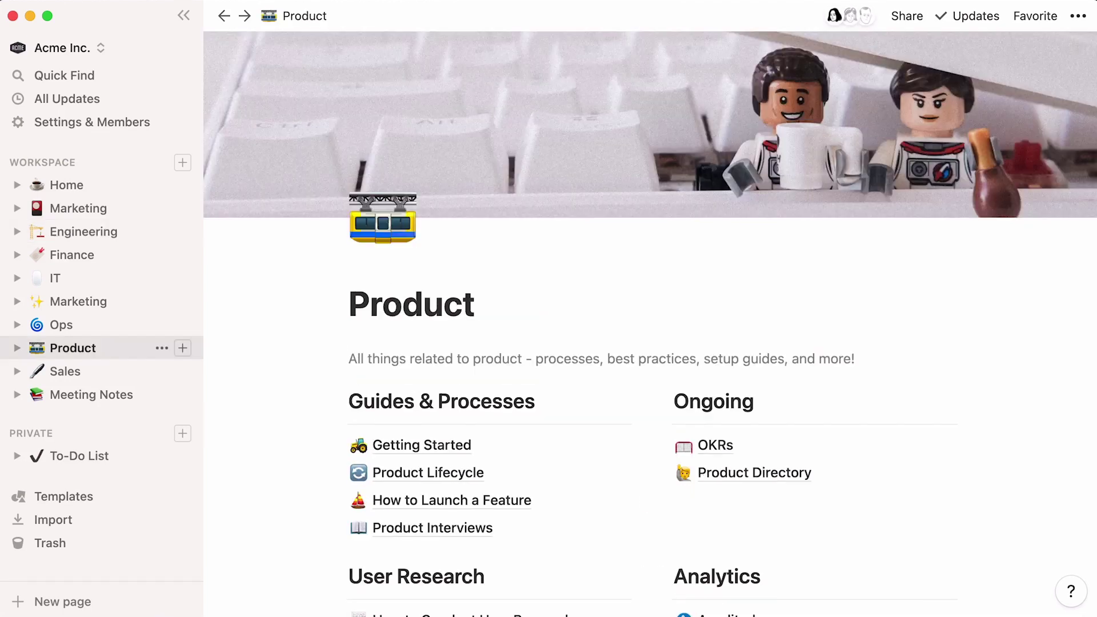
click(91, 394)
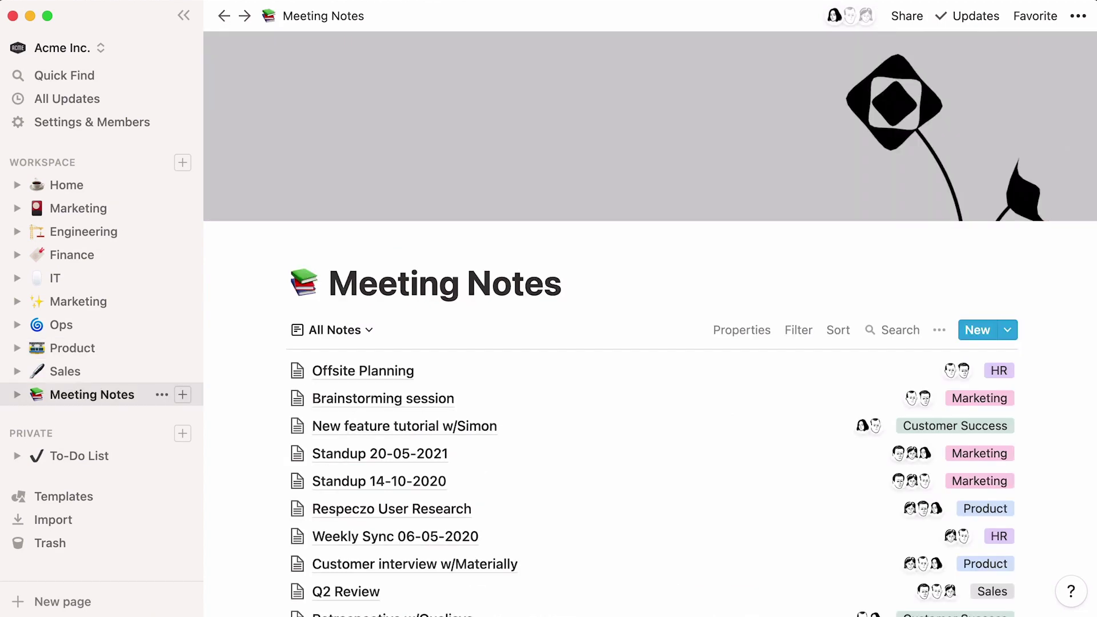